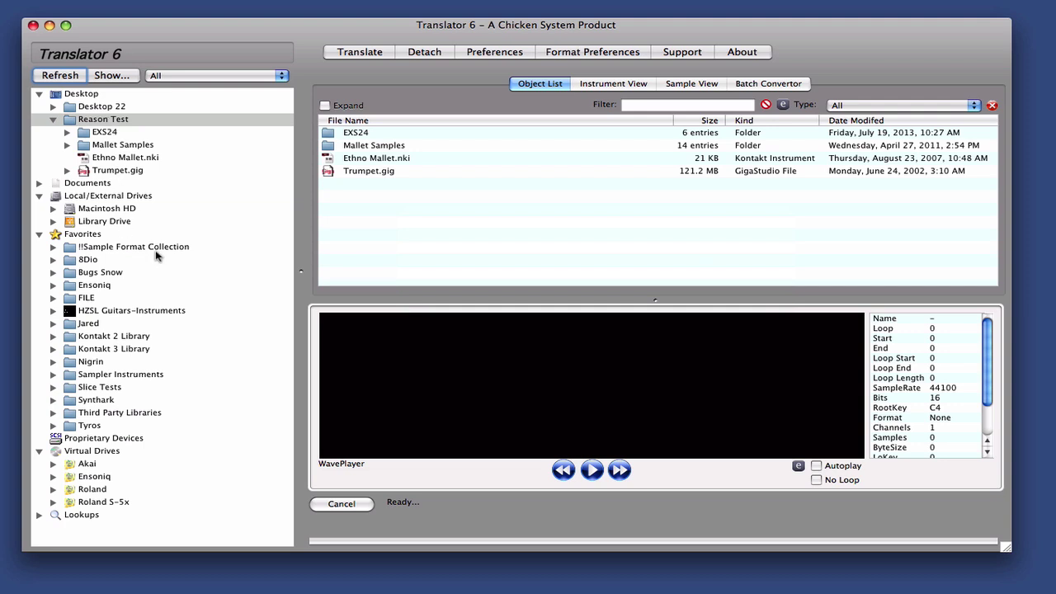
# - Browse the Favorites folders Bugs Snow and Synthark
pyautogui.click(83, 235)
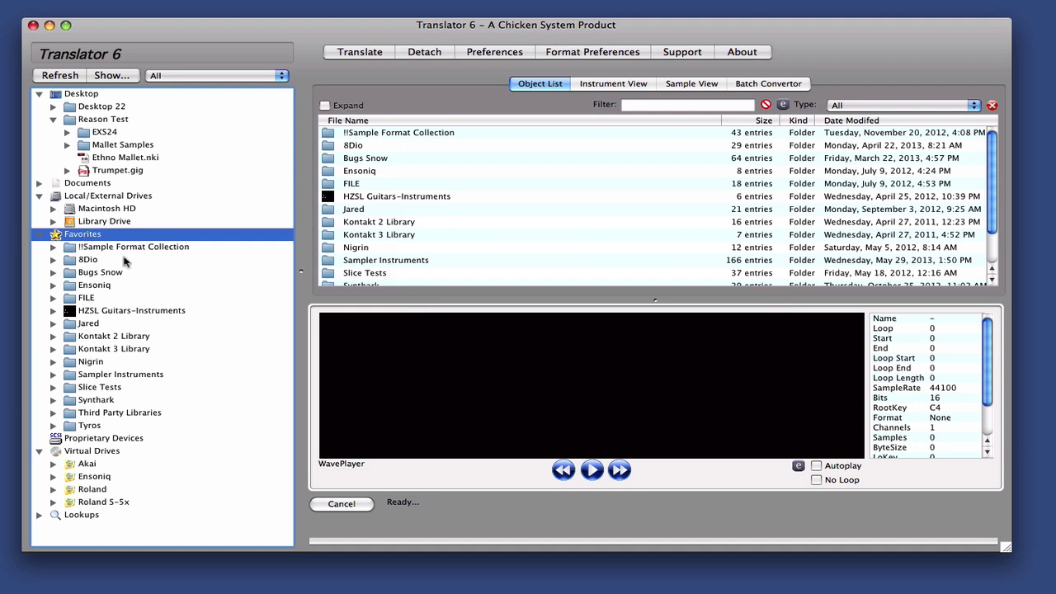
pyautogui.click(89, 272)
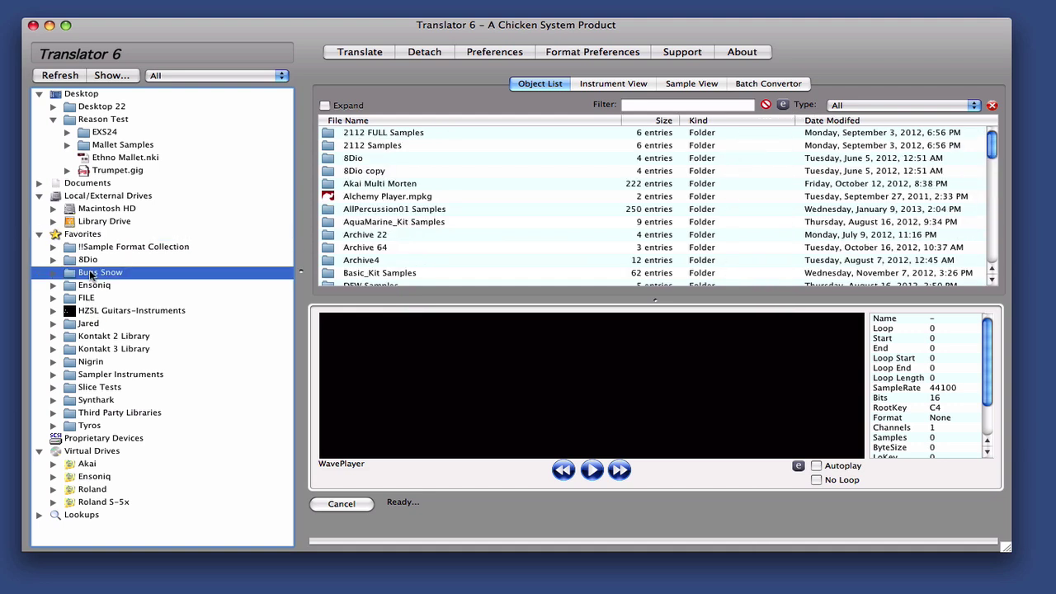
pyautogui.click(101, 401)
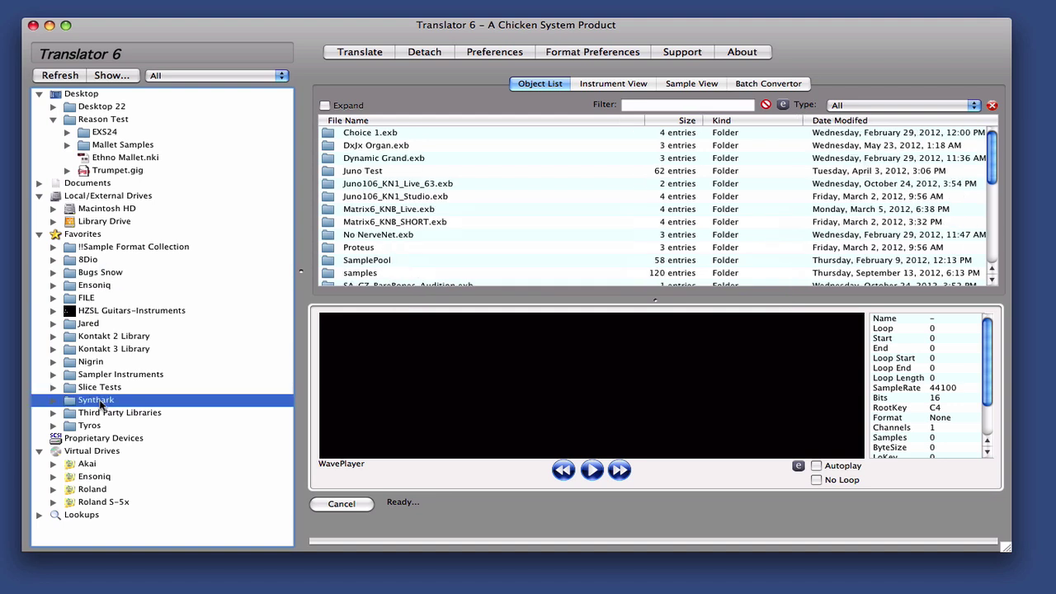
# - Explore the Akai virtual drive's VP_Blues image down to the 3 ED SPOKEN volume in Partition A
pyautogui.click(86, 465)
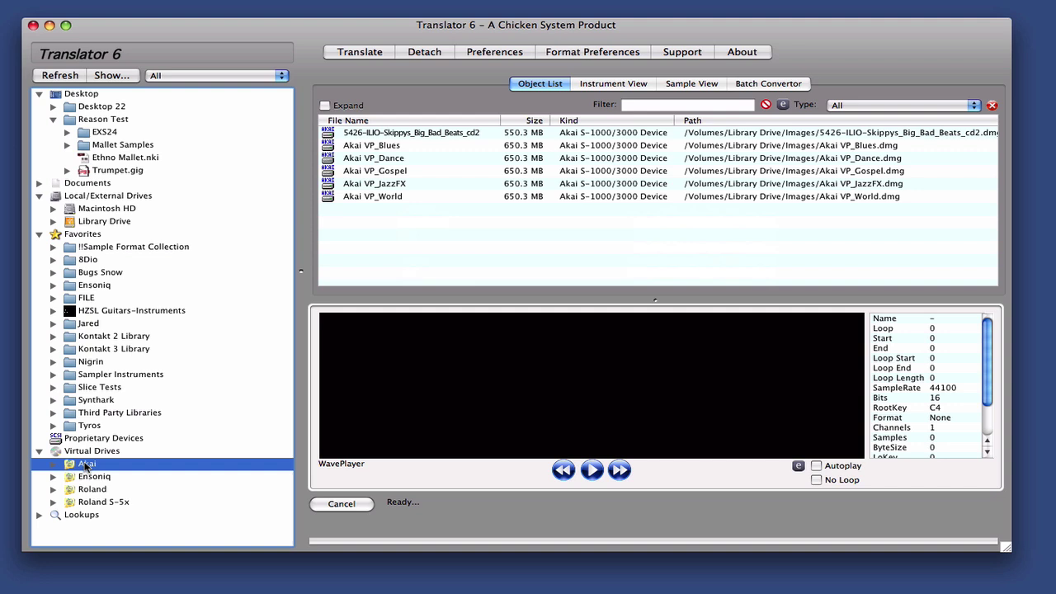
pyautogui.click(52, 465)
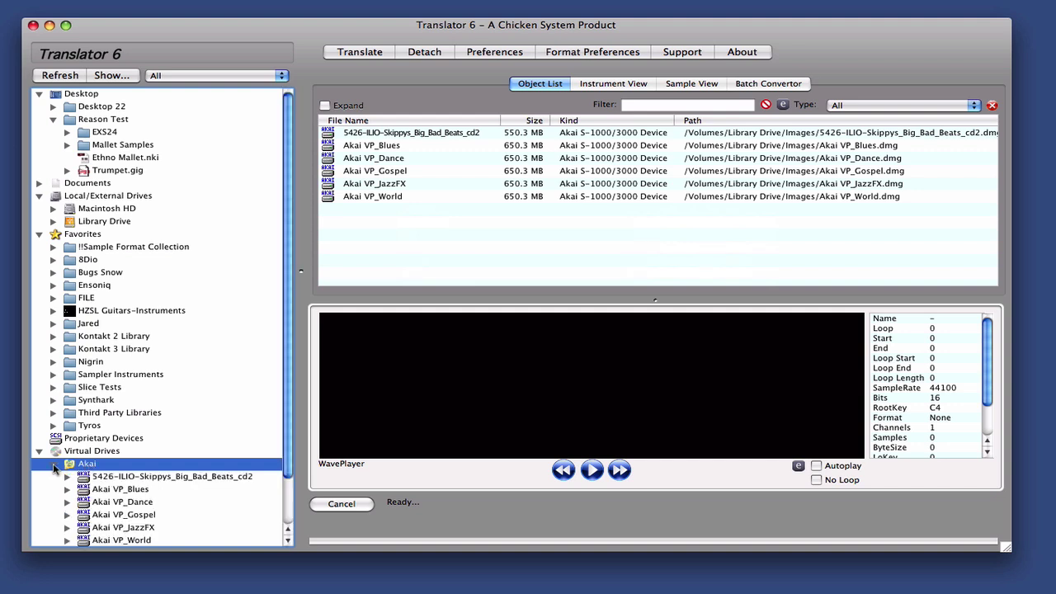
pyautogui.click(116, 493)
pyautogui.doubleClick(115, 492)
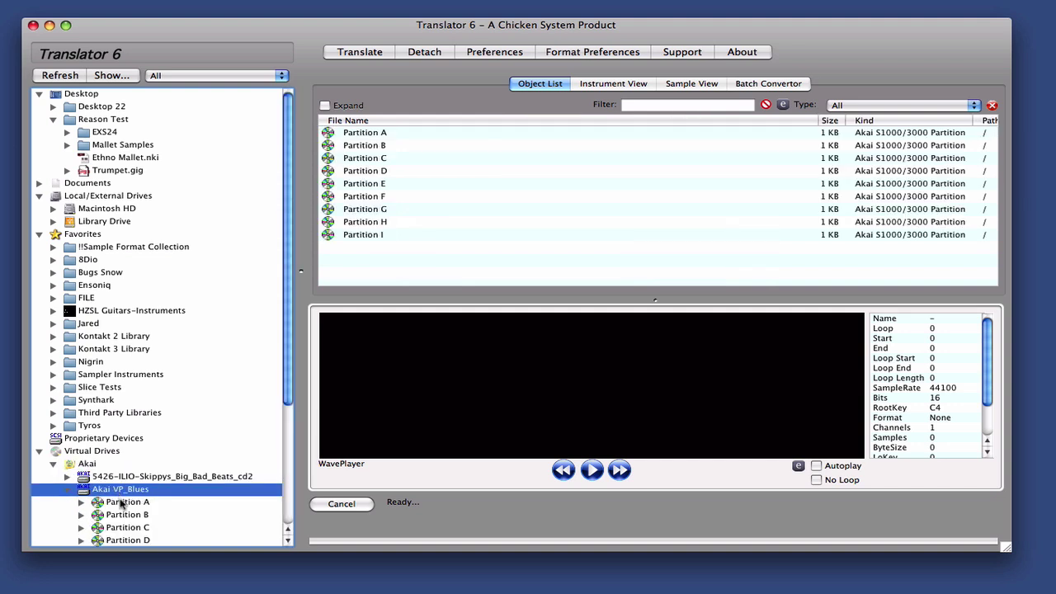
pyautogui.click(122, 504)
pyautogui.click(373, 158)
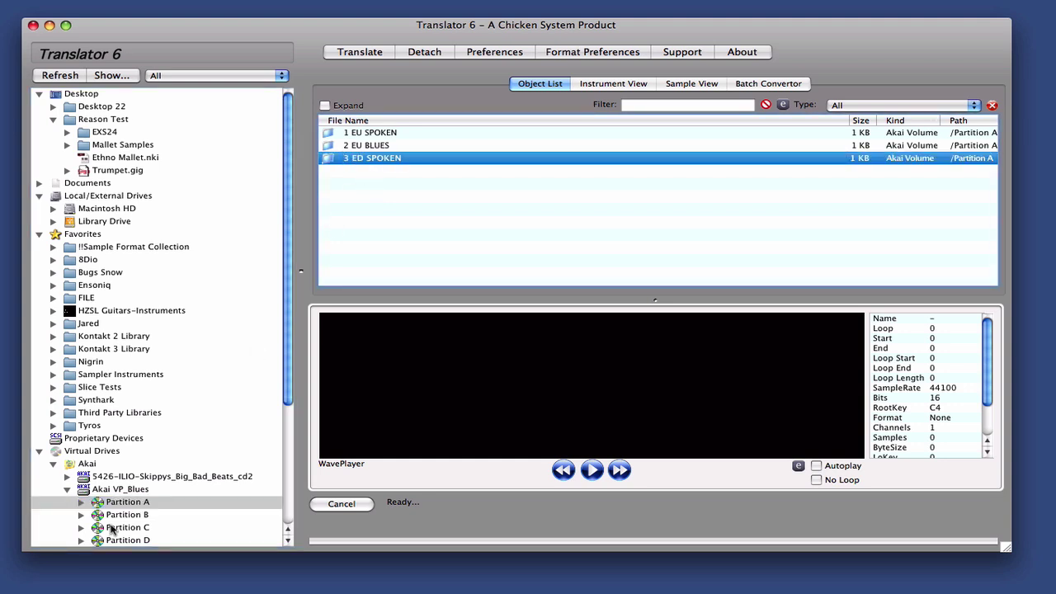
# - Collapse the Akai drive and select Trumpet.gig in the Reason Test folder
pyautogui.click(53, 465)
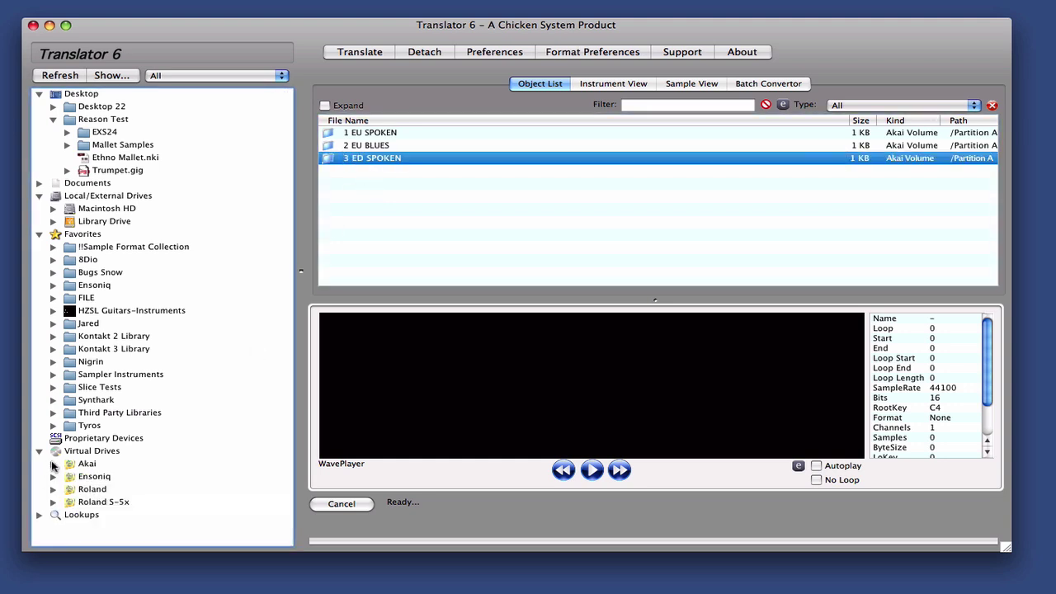
pyautogui.click(105, 122)
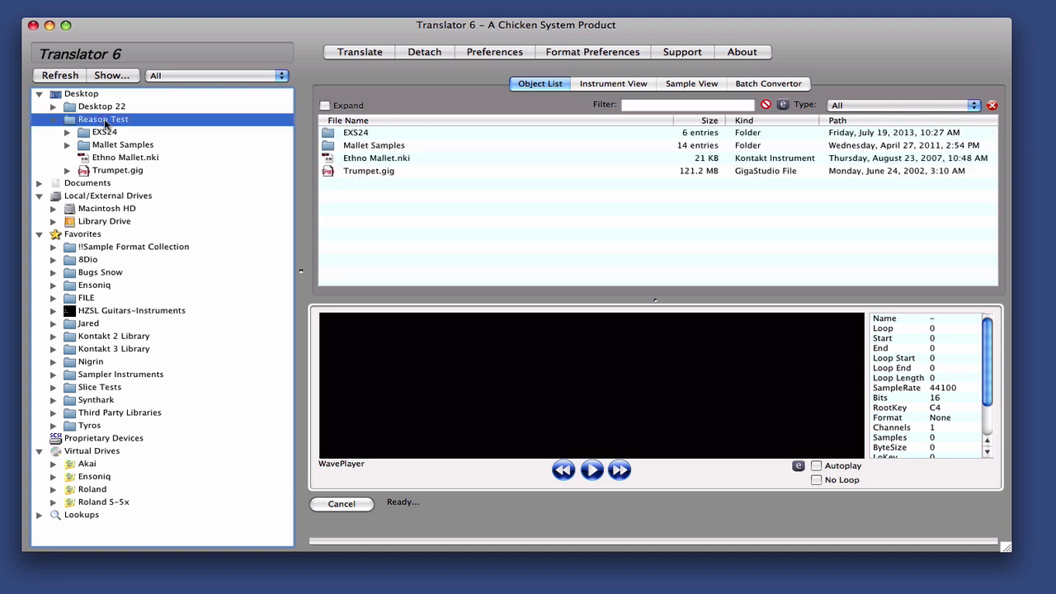
pyautogui.click(371, 174)
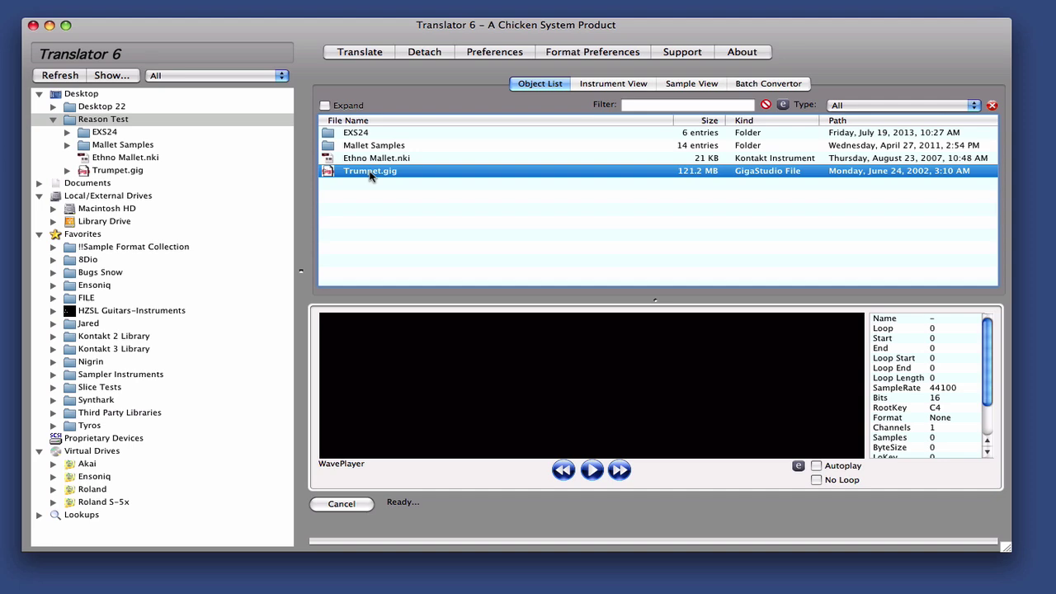
# - For Trumpet.gig, choose Software Samplers > Reason NN-XT Program as the target format
pyautogui.doubleClick(370, 173)
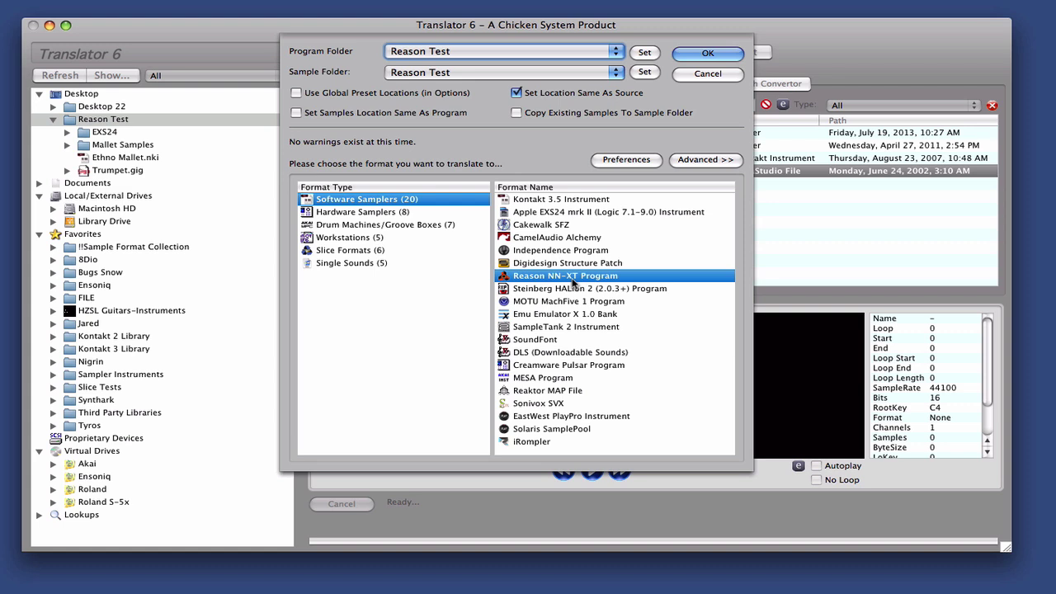
pyautogui.click(387, 212)
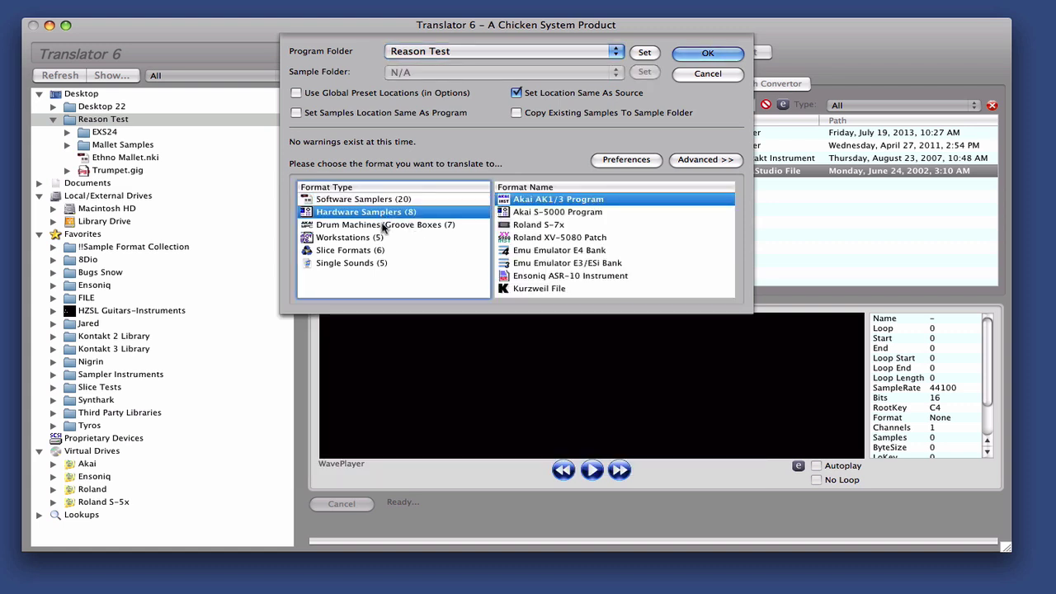
pyautogui.click(382, 225)
pyautogui.click(361, 238)
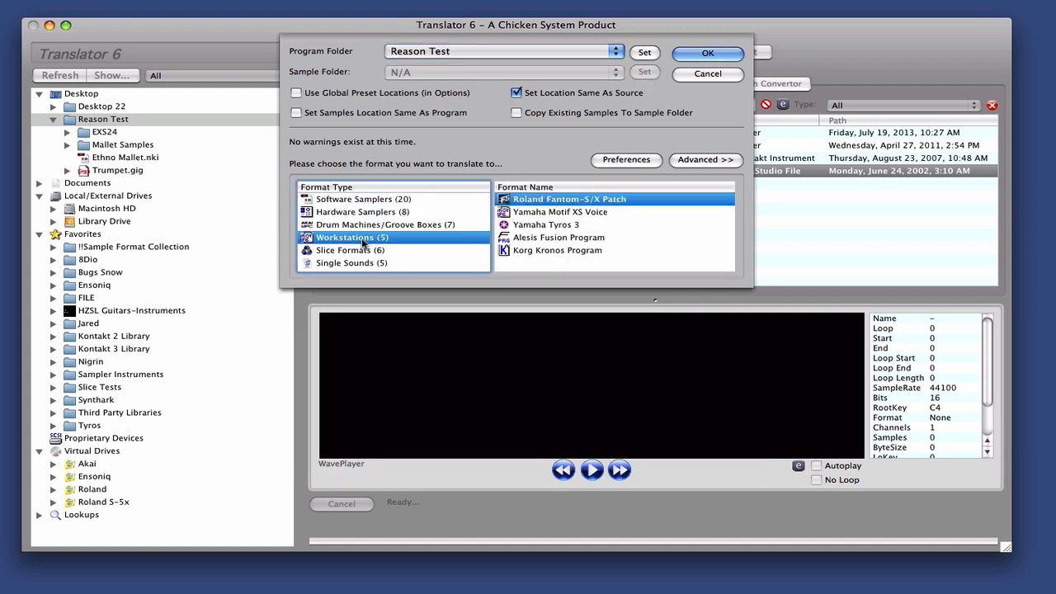
pyautogui.click(364, 252)
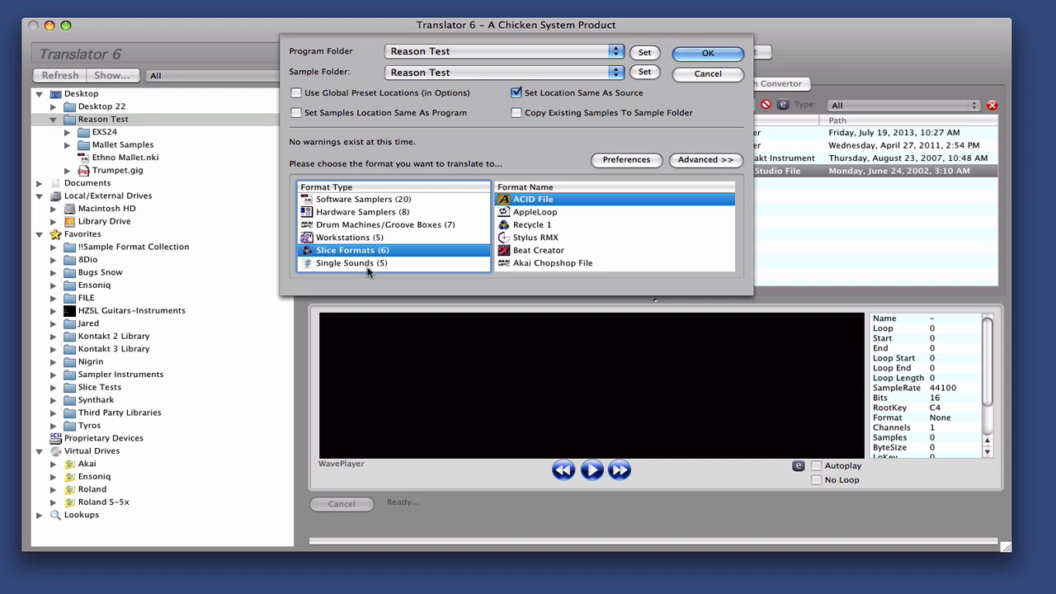
pyautogui.click(365, 264)
pyautogui.click(364, 199)
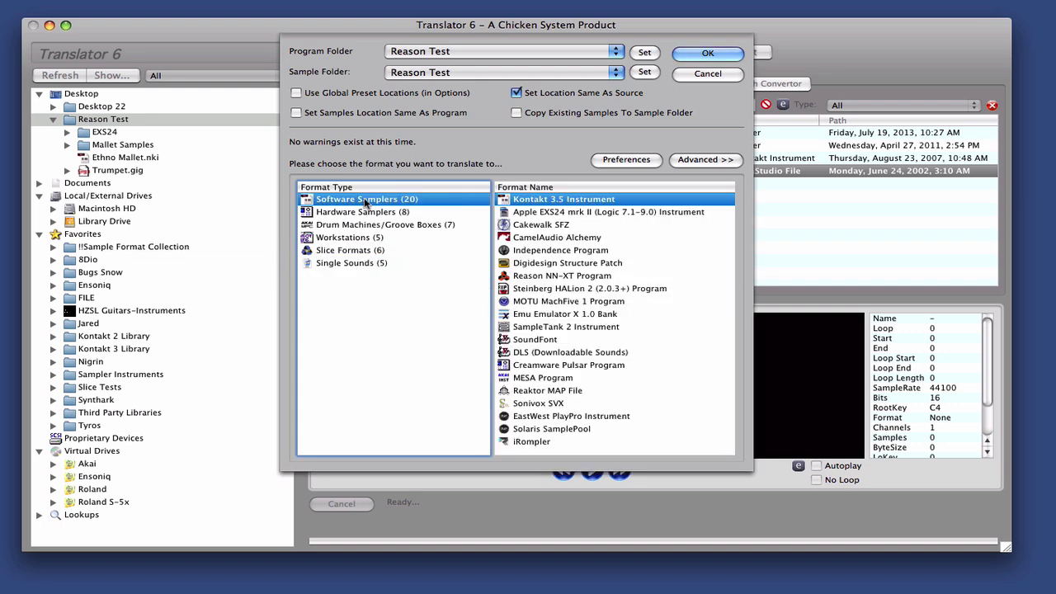
pyautogui.click(551, 275)
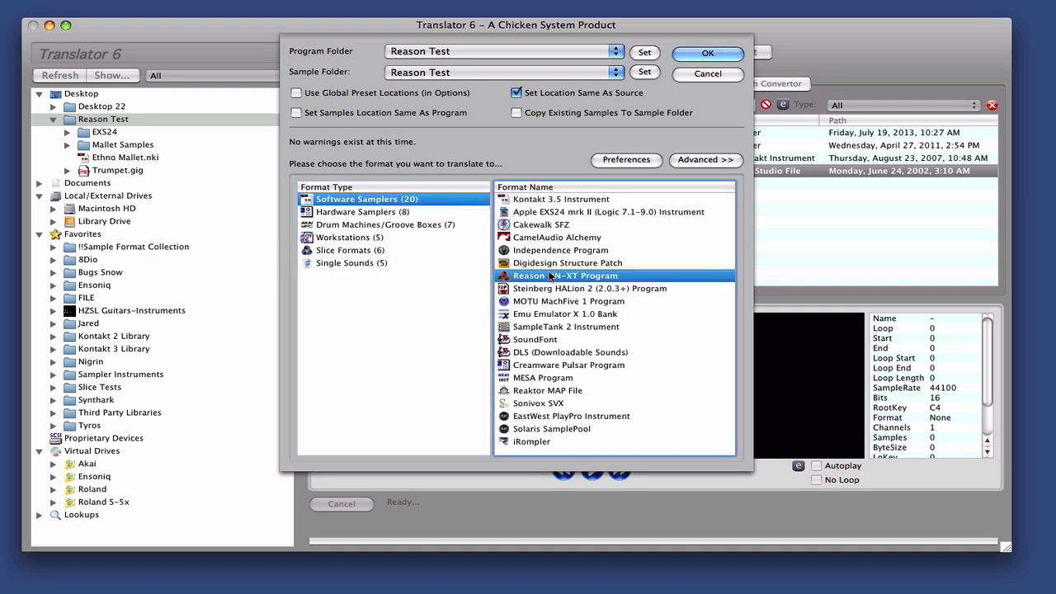
# - Review the advanced options, then confirm the settings to start the translation
pyautogui.click(706, 159)
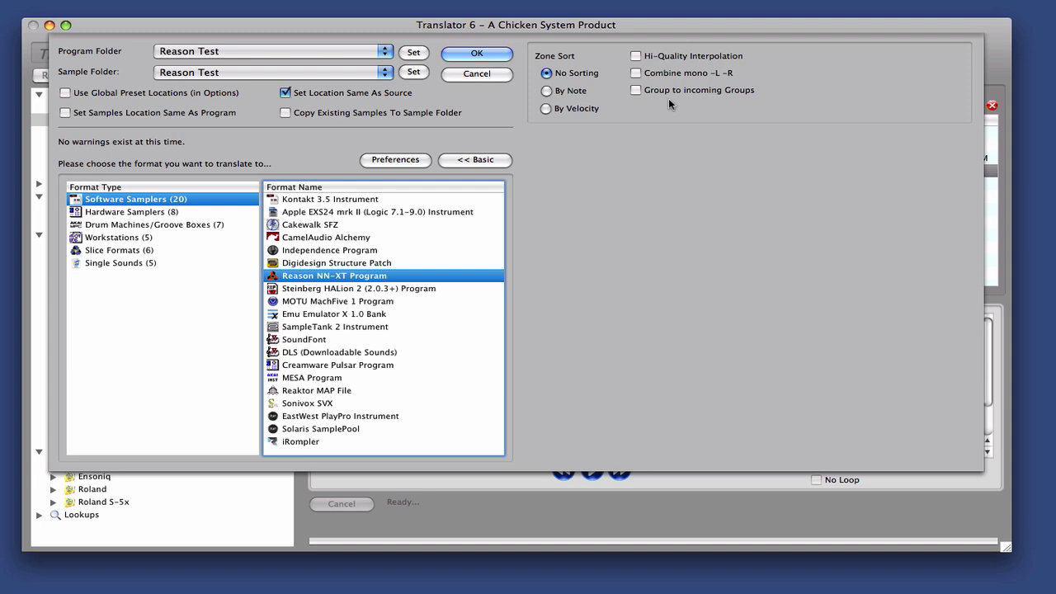
pyautogui.click(477, 160)
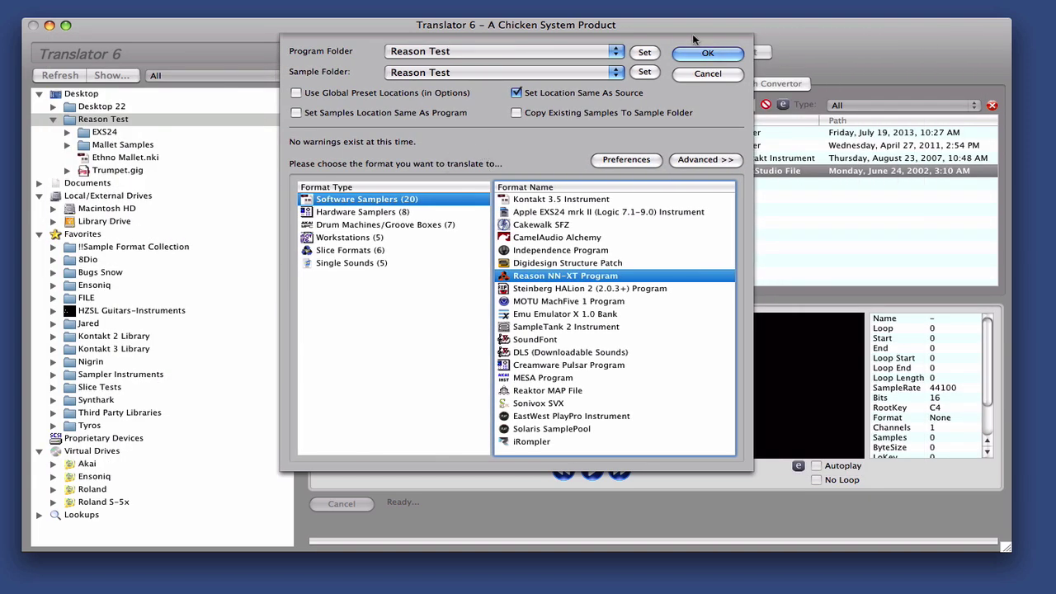
pyautogui.click(709, 54)
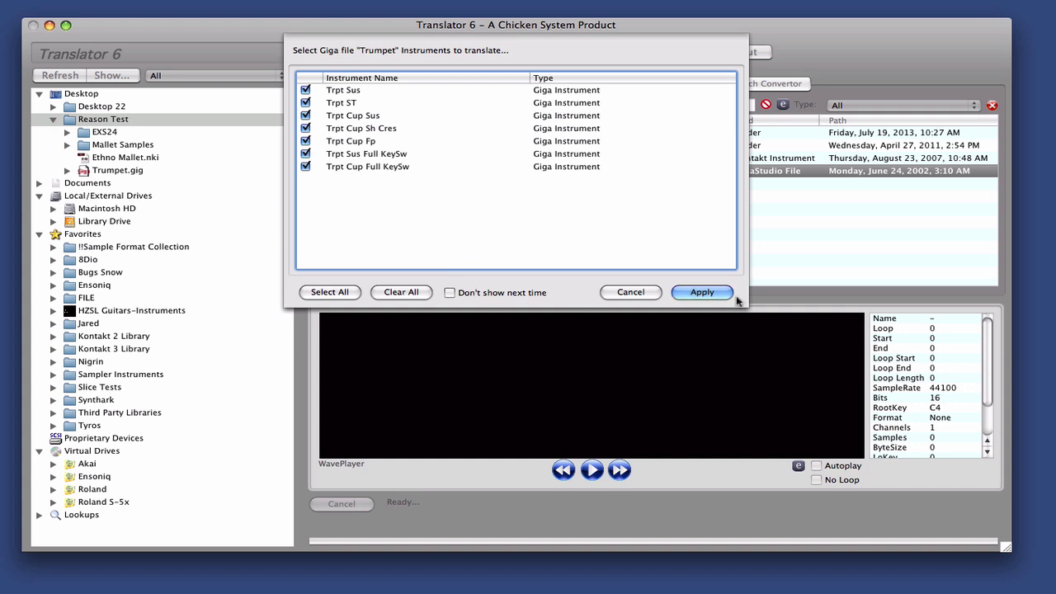
# - Translate all seven checked Giga trumpet instruments and acknowledge the completion notice
pyautogui.click(700, 293)
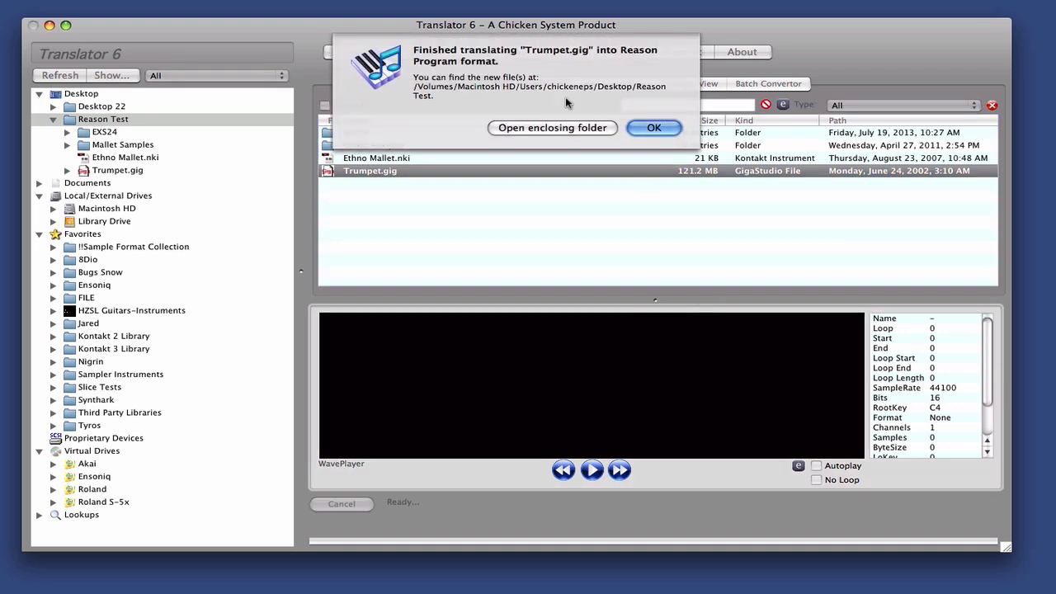
pyautogui.click(645, 128)
# - Refresh Reason Test, expand the new Trumpet folder and load Trpt Cup Sus .sxt into the keymap
pyautogui.rightClick(112, 121)
pyautogui.click(194, 249)
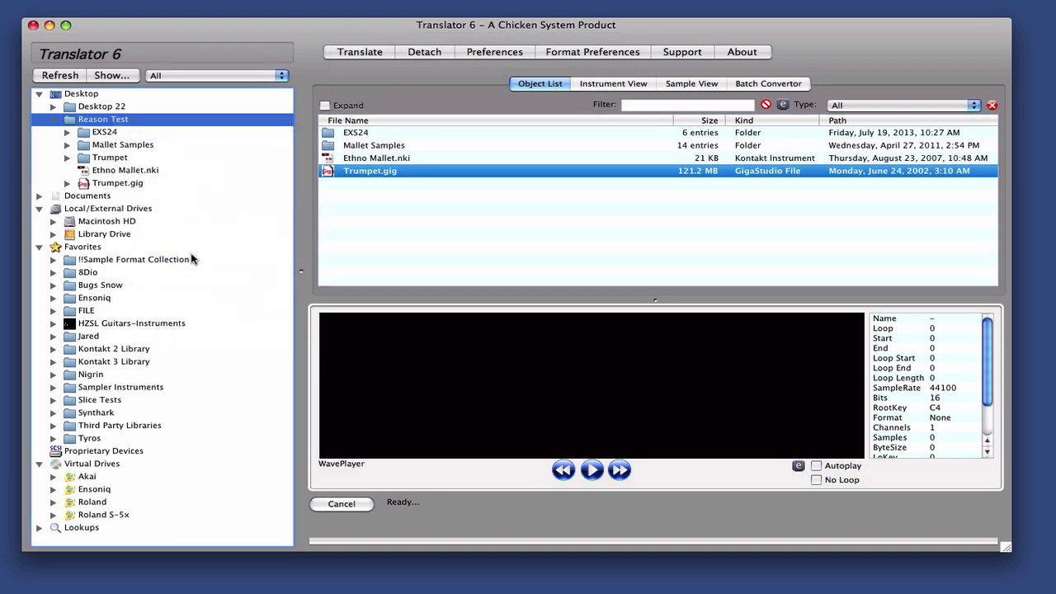
pyautogui.click(111, 161)
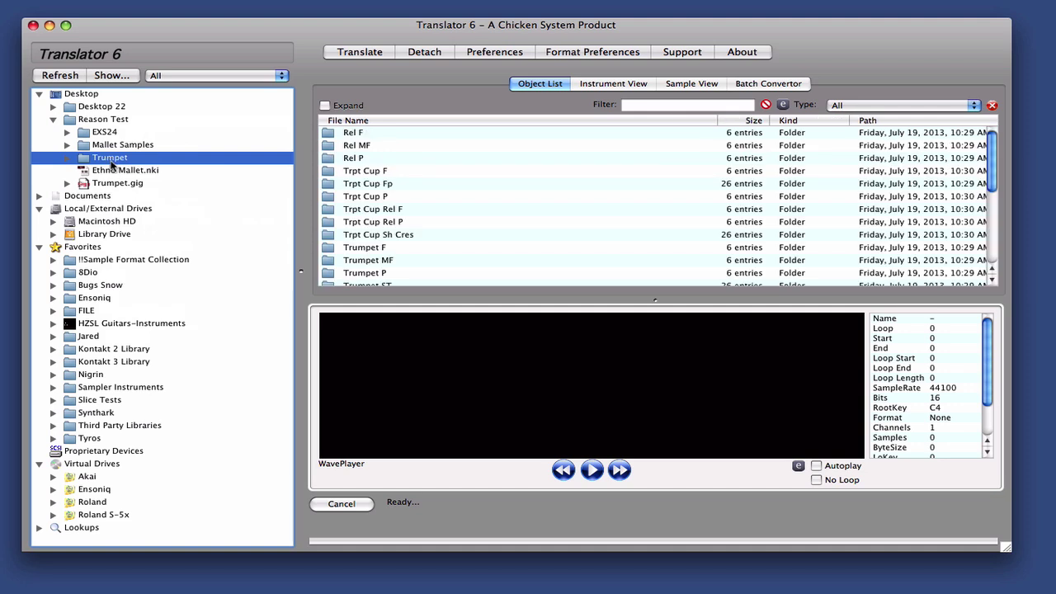
pyautogui.click(66, 158)
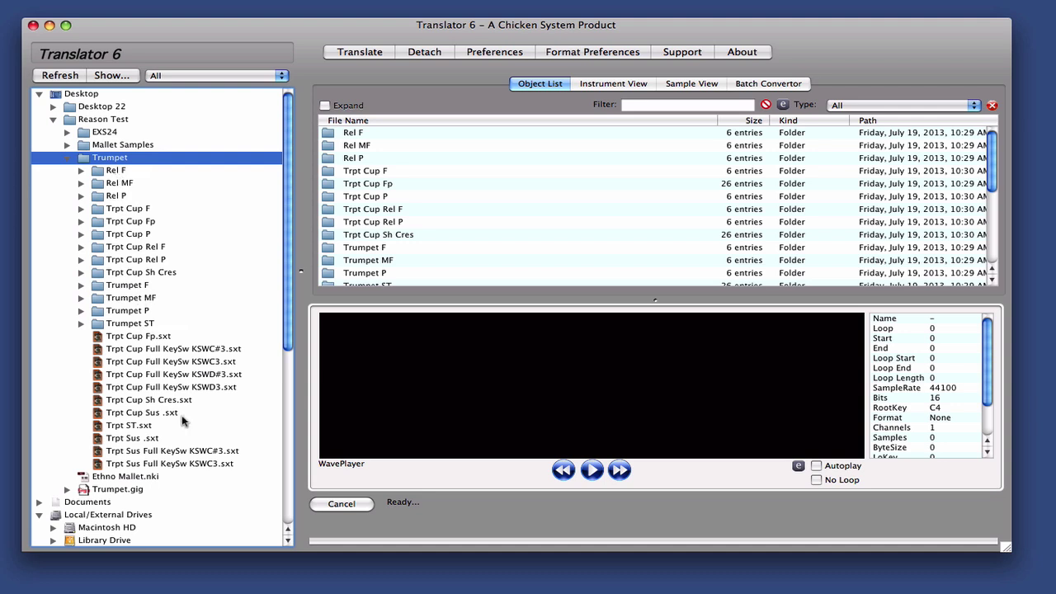
pyautogui.click(125, 414)
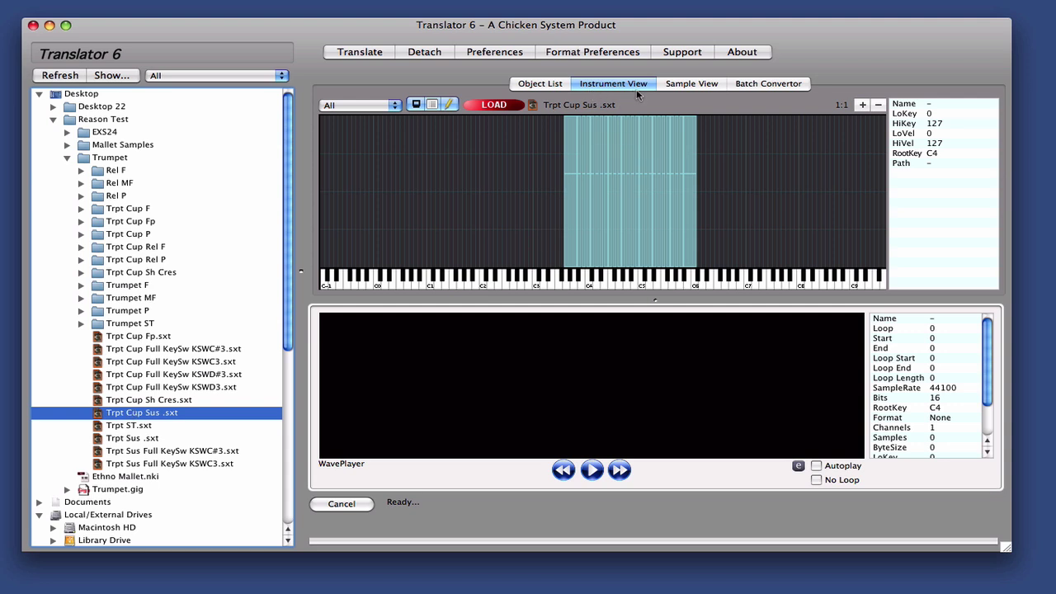
# - Load the F#4 zone's Tpt 67 cup p lp.wav sample, play it, and stop playback
pyautogui.click(532, 86)
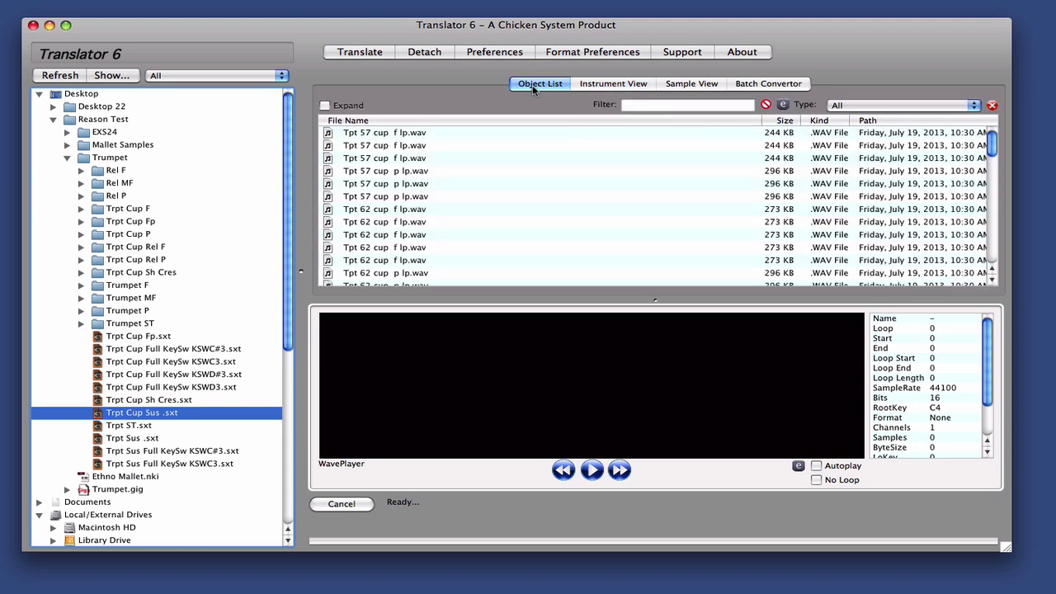
pyautogui.click(614, 85)
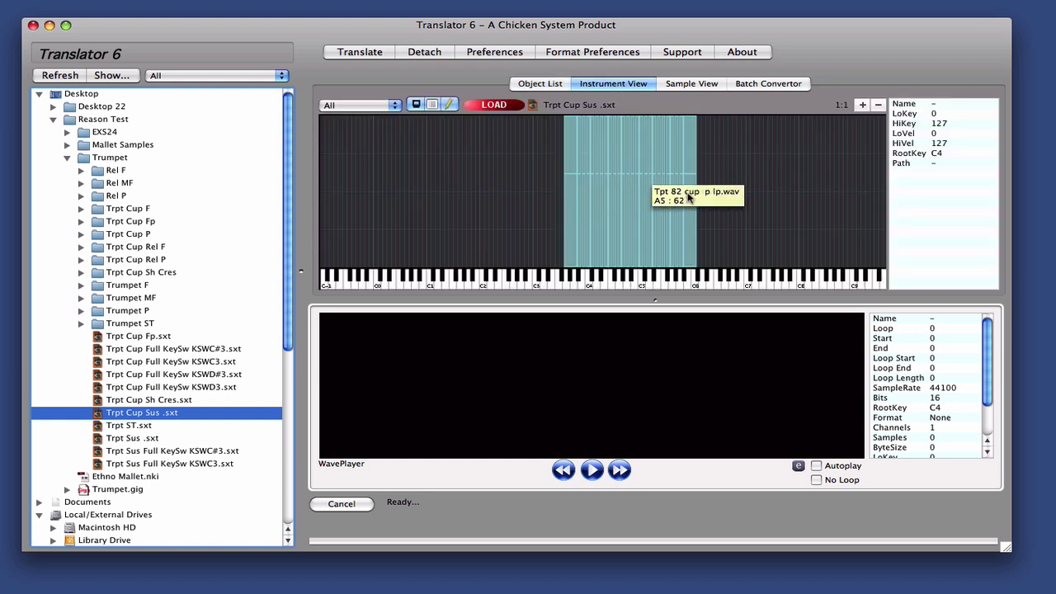
pyautogui.click(614, 198)
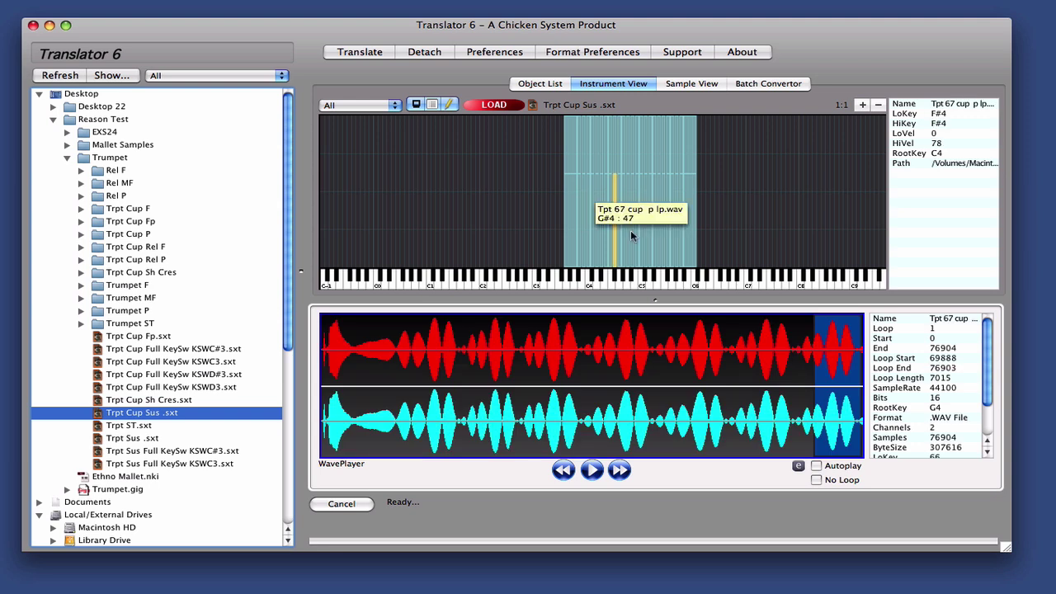
pyautogui.click(592, 471)
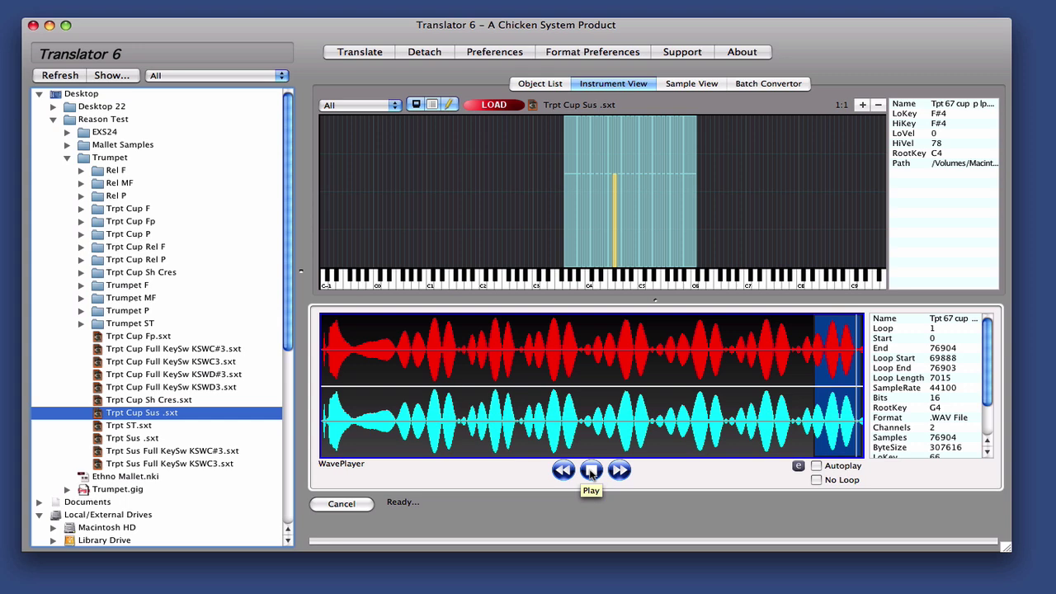
pyautogui.click(592, 470)
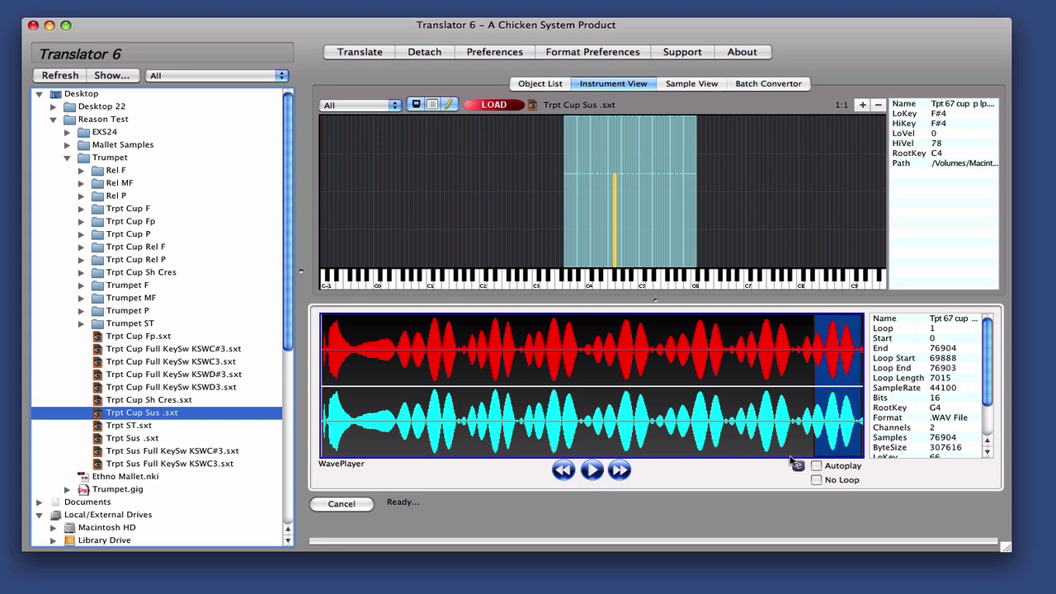
# - Audition the Tpt 57 and Tpt 62 cup trumpet WAV samples, then stop playback
pyautogui.click(541, 84)
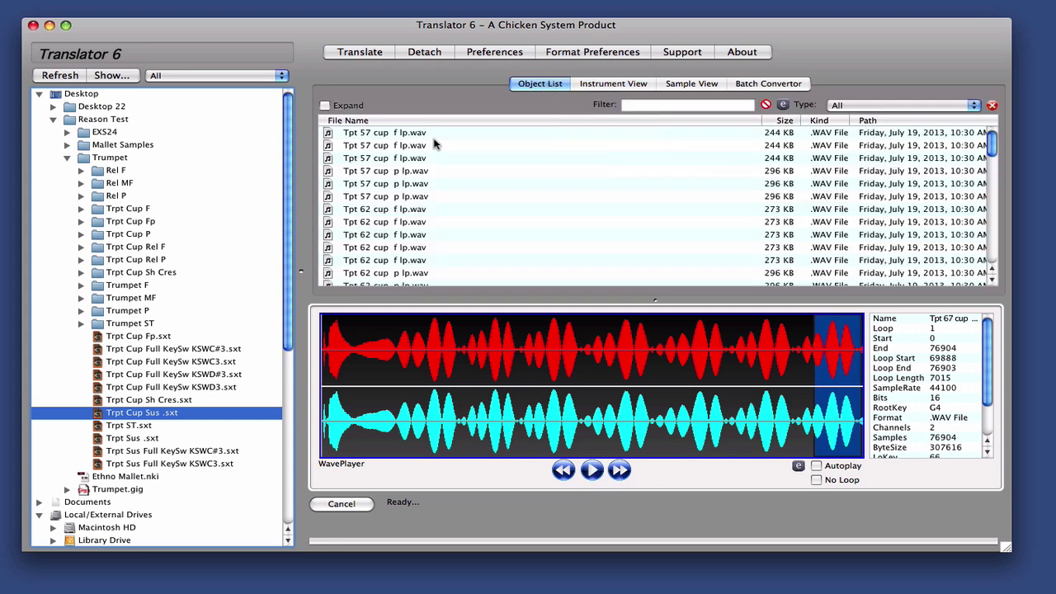
pyautogui.click(408, 159)
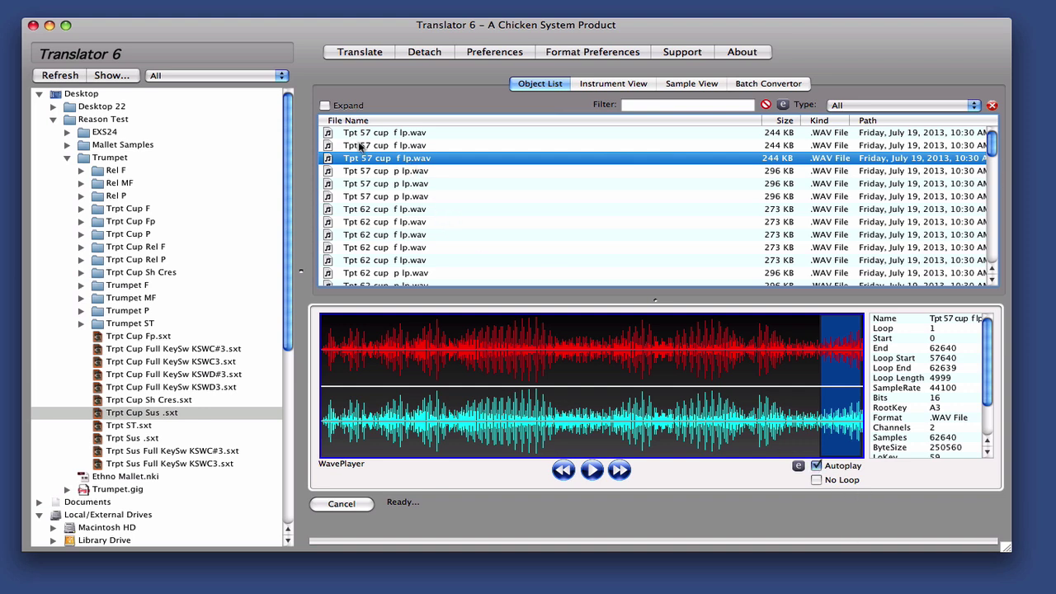
pyautogui.click(371, 173)
pyautogui.click(371, 185)
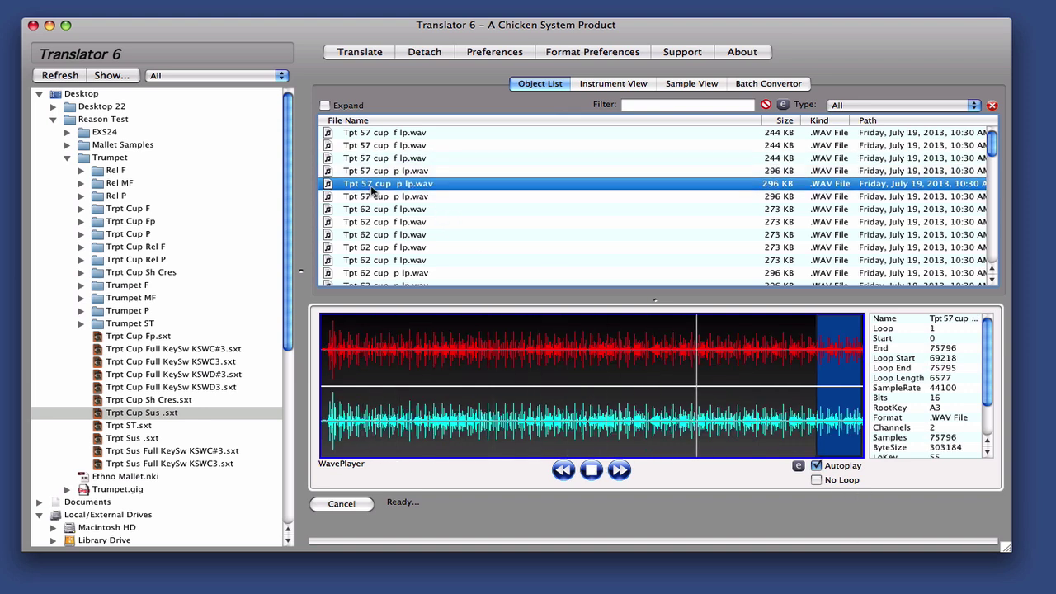
pyautogui.click(375, 198)
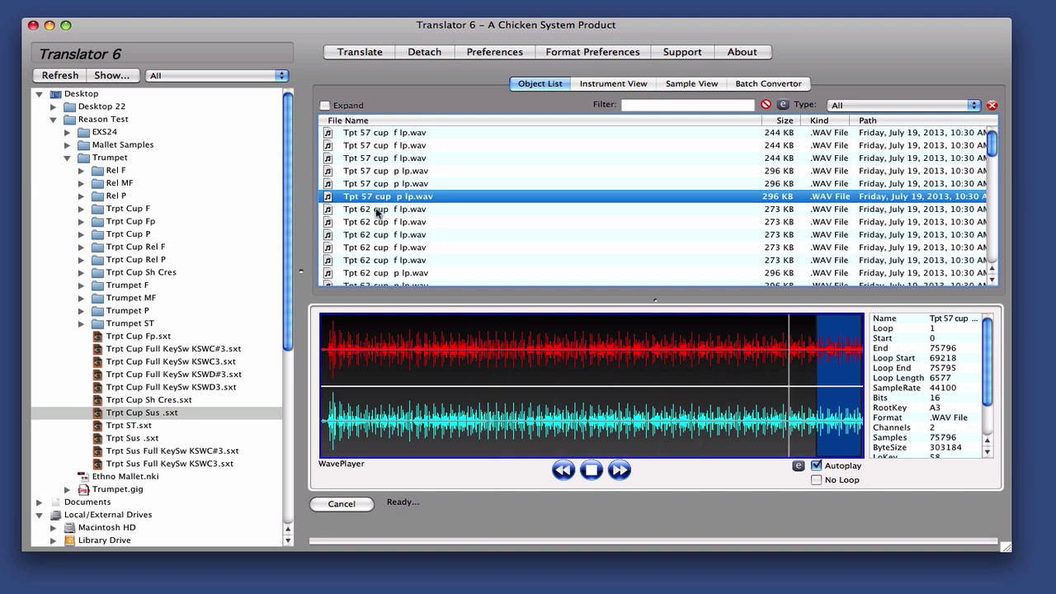
pyautogui.click(380, 223)
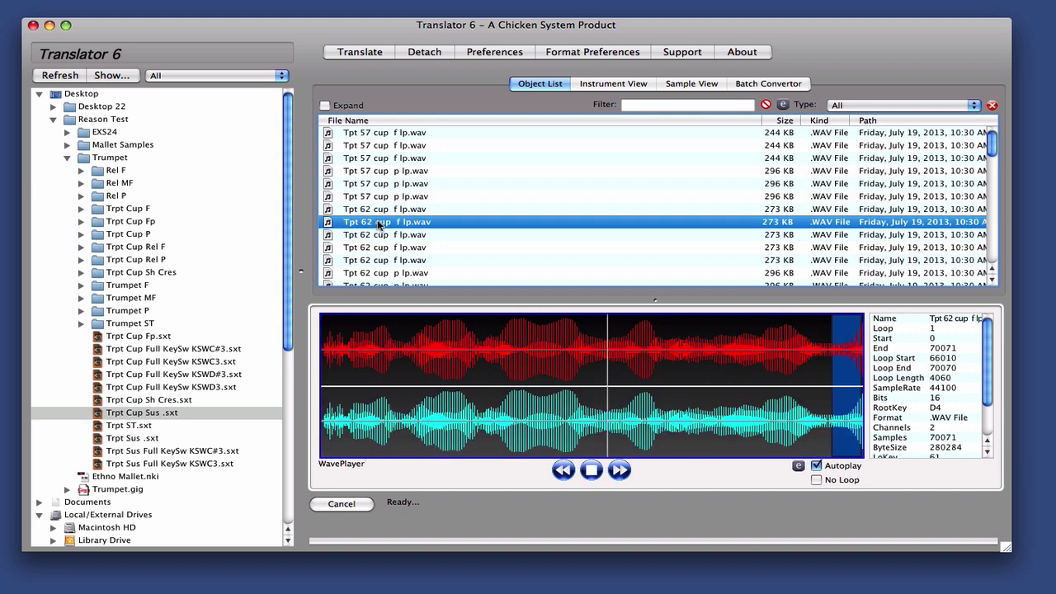
pyautogui.click(592, 471)
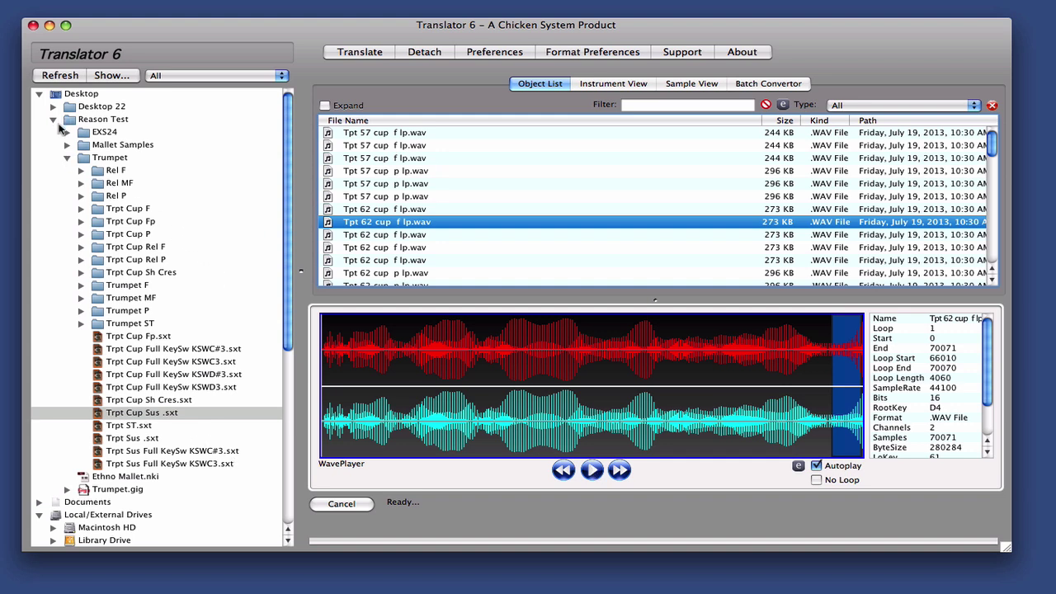
# - Collapse Trumpet, inspect Trumpet.gig's Trpt Cup Sus instrument and its samples, then collapse Trumpet.gig
pyautogui.click(67, 158)
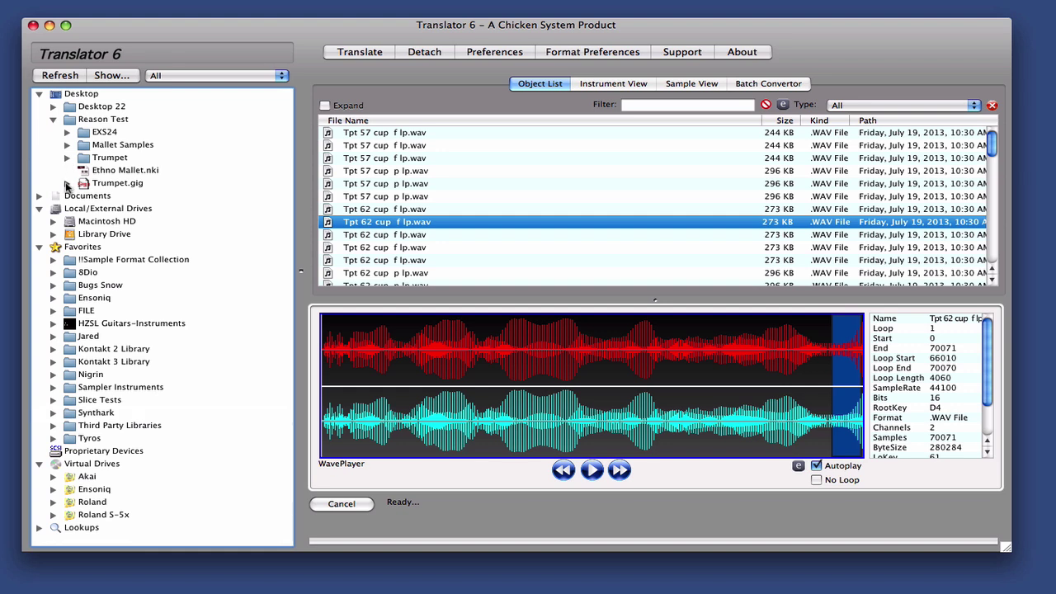
pyautogui.click(67, 183)
pyautogui.click(129, 237)
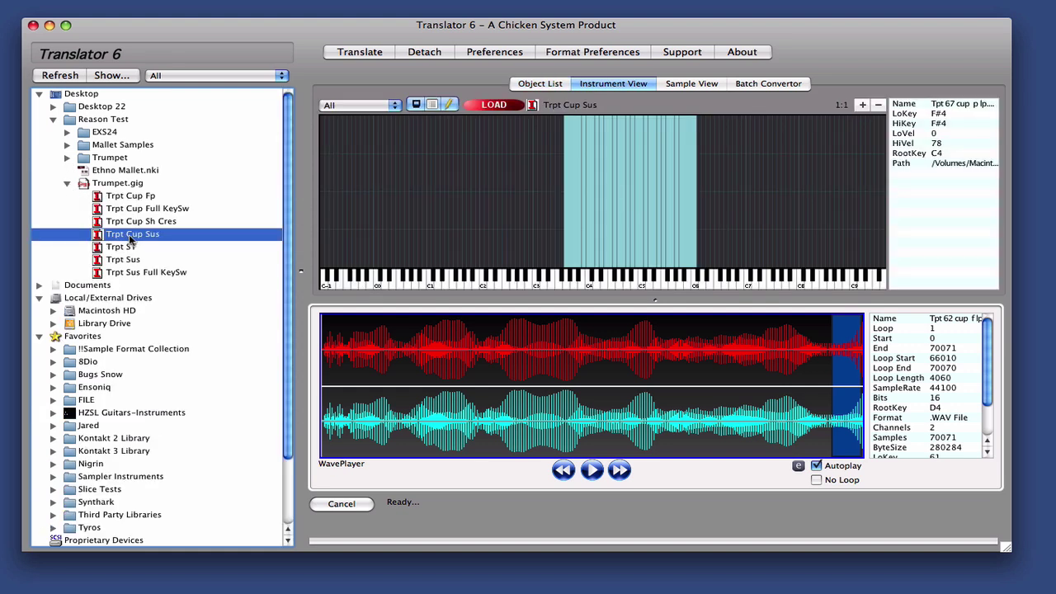
pyautogui.click(550, 85)
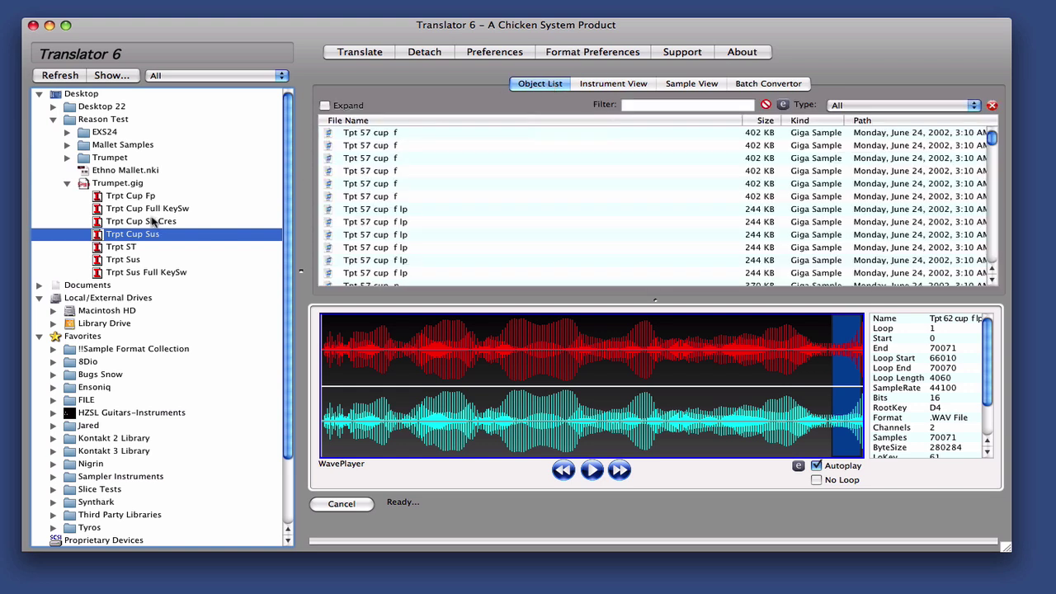
pyautogui.click(67, 183)
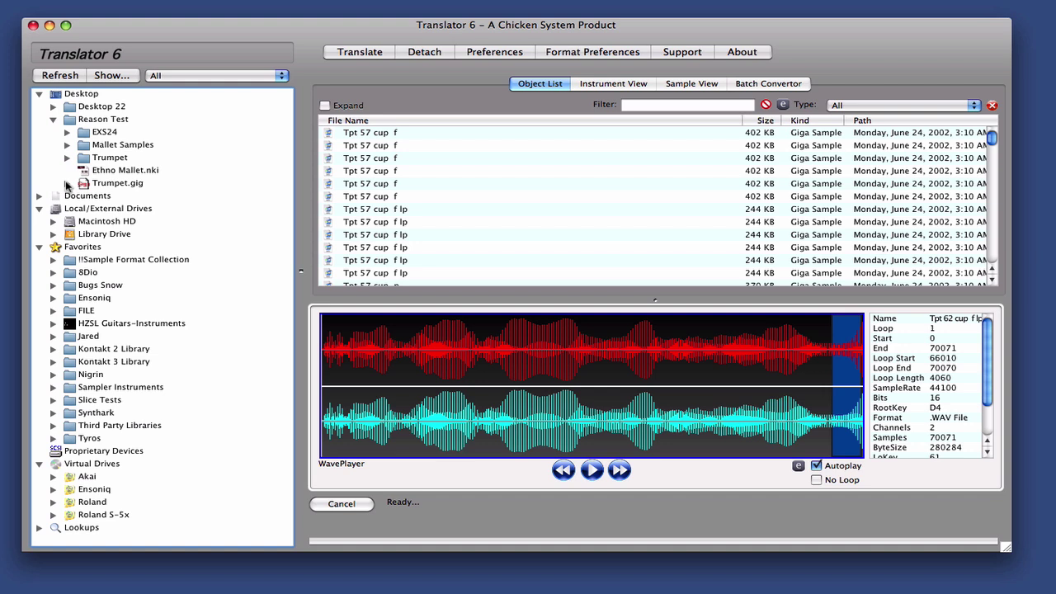
# - View the EXS24 folder's instruments, then return to the Reason Test folder listing
pyautogui.click(103, 120)
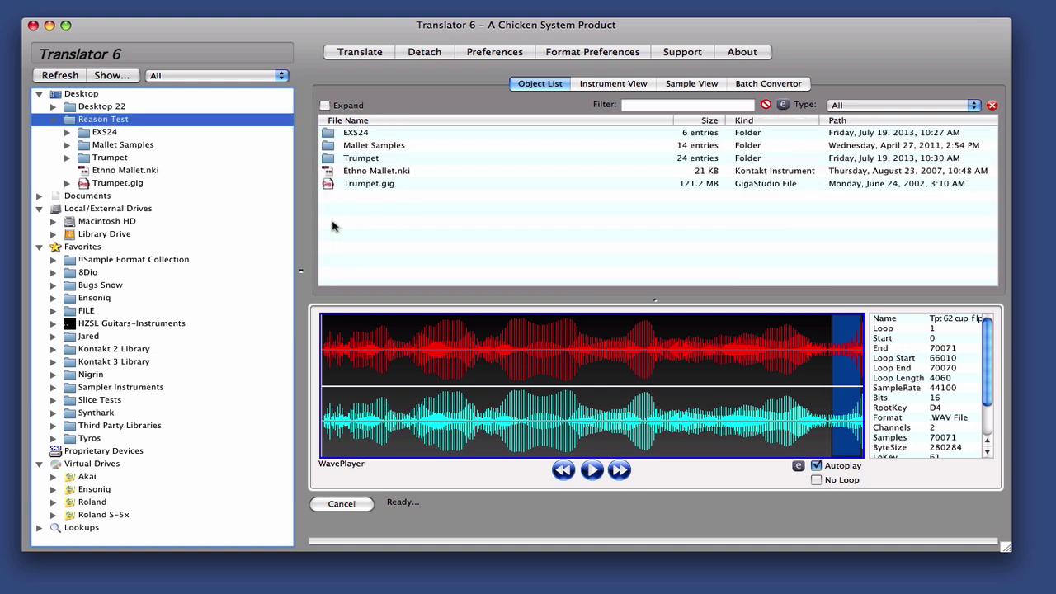
pyautogui.click(97, 132)
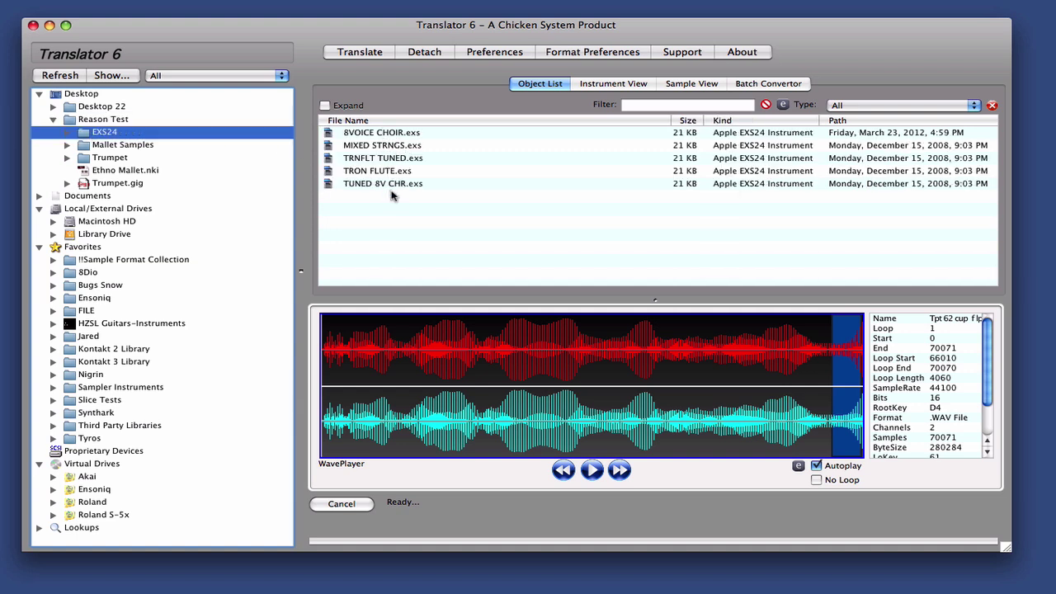
pyautogui.click(96, 118)
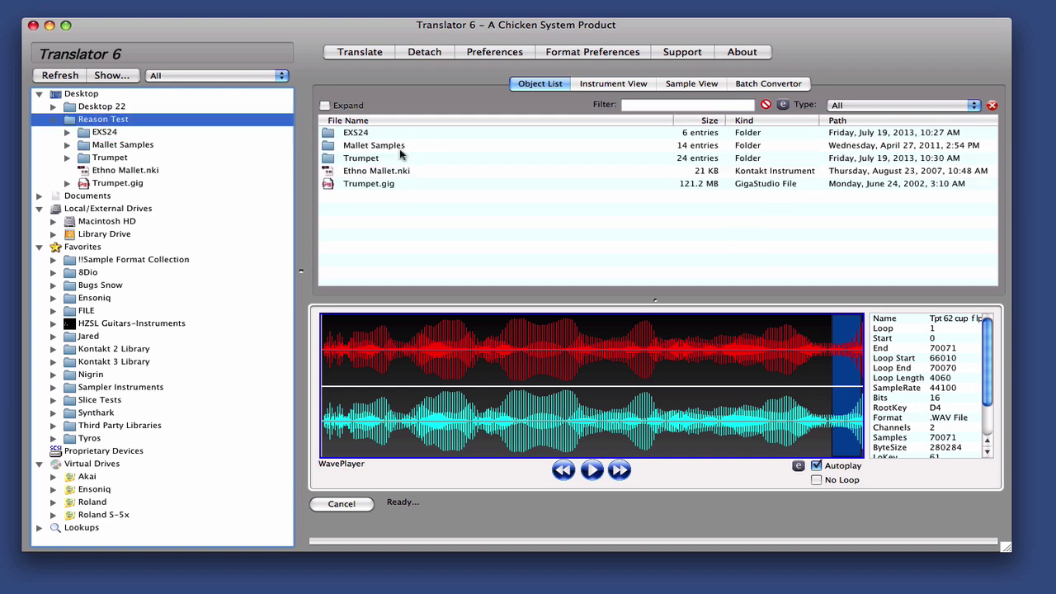
# - Bulk-translate the EXS24 folder to Reason Program with source file type set to Any
pyautogui.doubleClick(361, 138)
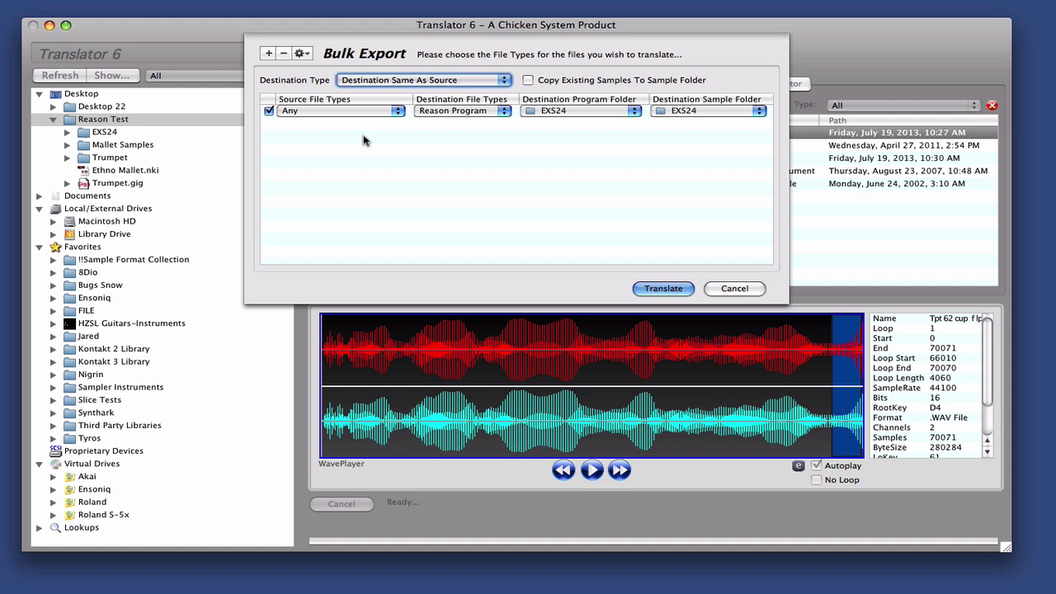
pyautogui.click(325, 113)
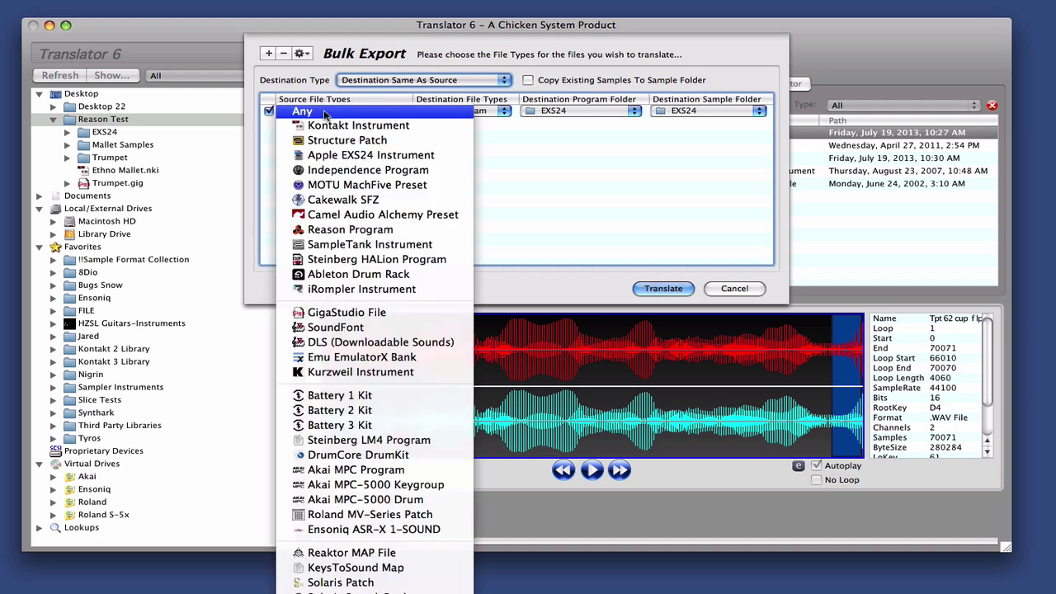
pyautogui.click(375, 160)
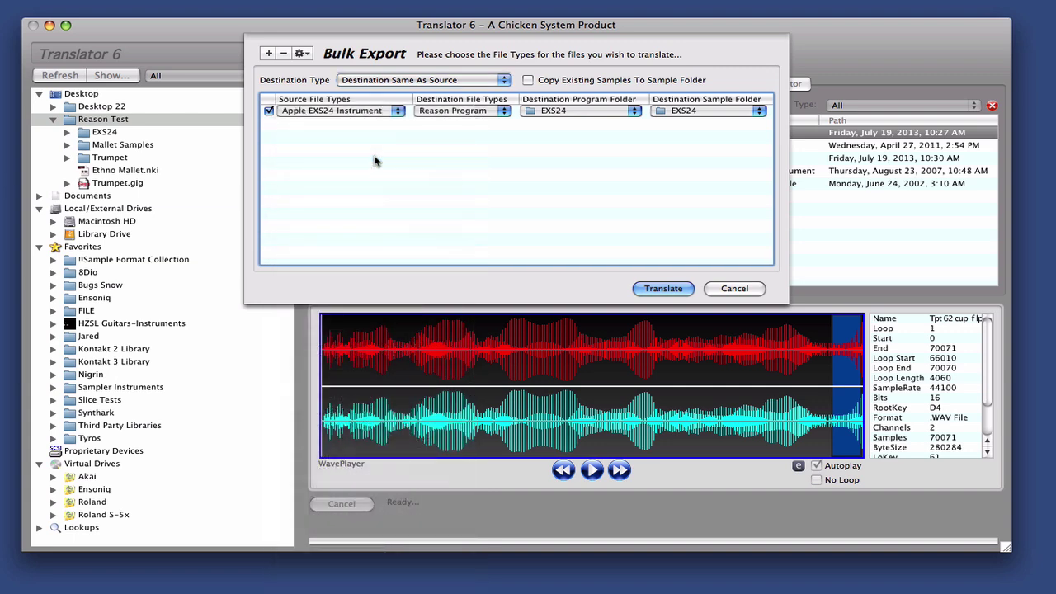
pyautogui.click(350, 115)
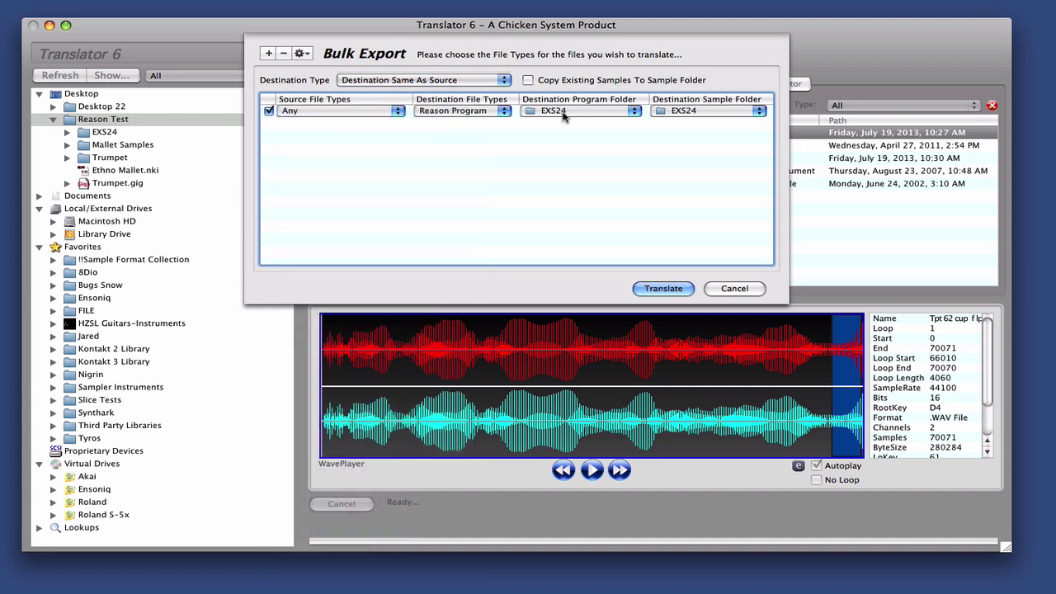
pyautogui.click(668, 289)
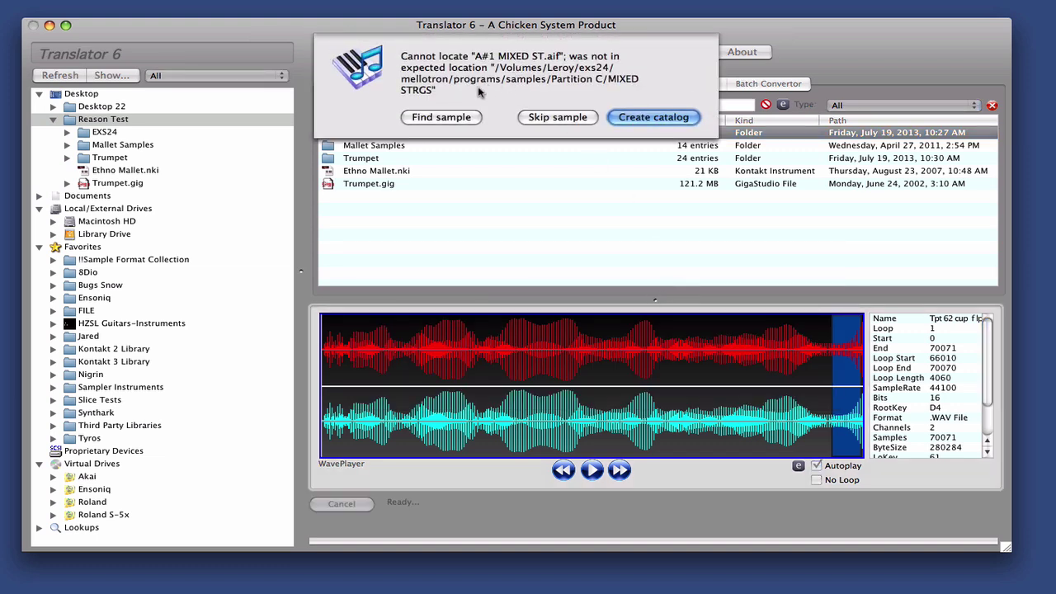
# - Catalog Sampler Instruments > mellotron > samples as the location for the missing samples
pyautogui.click(647, 118)
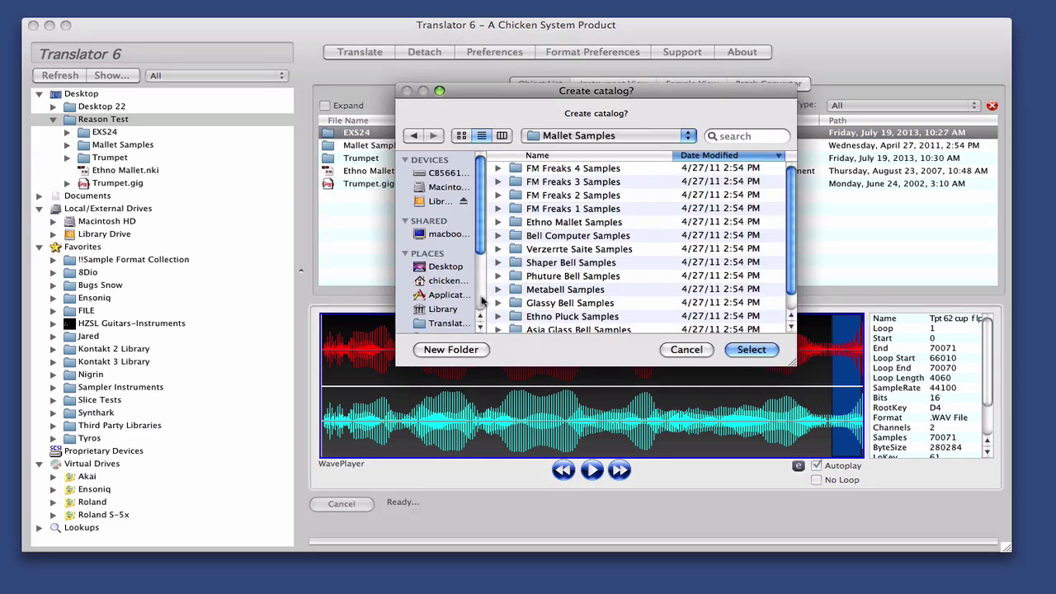
pyautogui.scroll(-3, 483, 303)
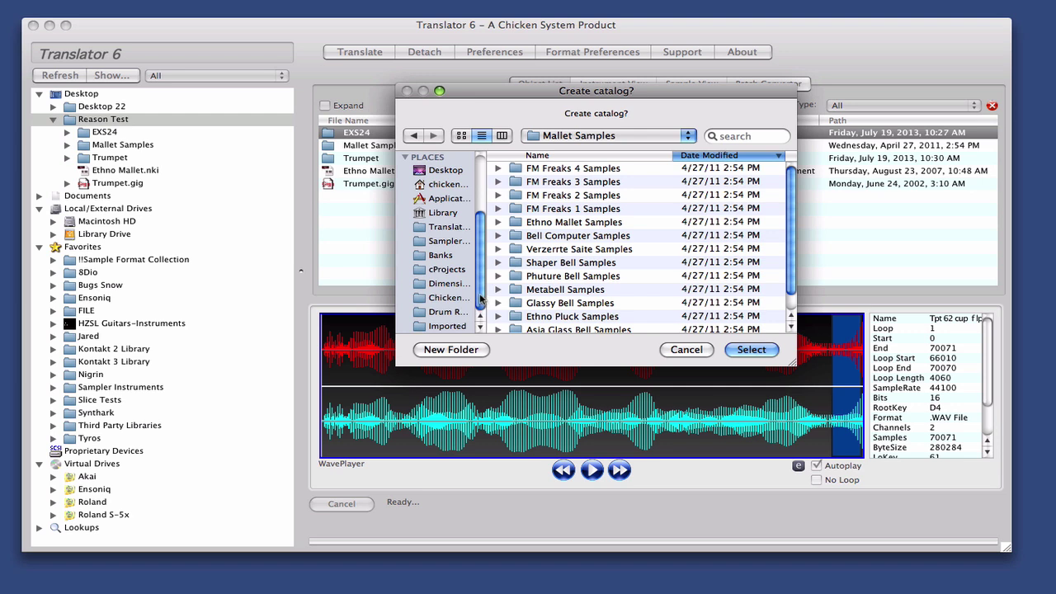
pyautogui.click(443, 241)
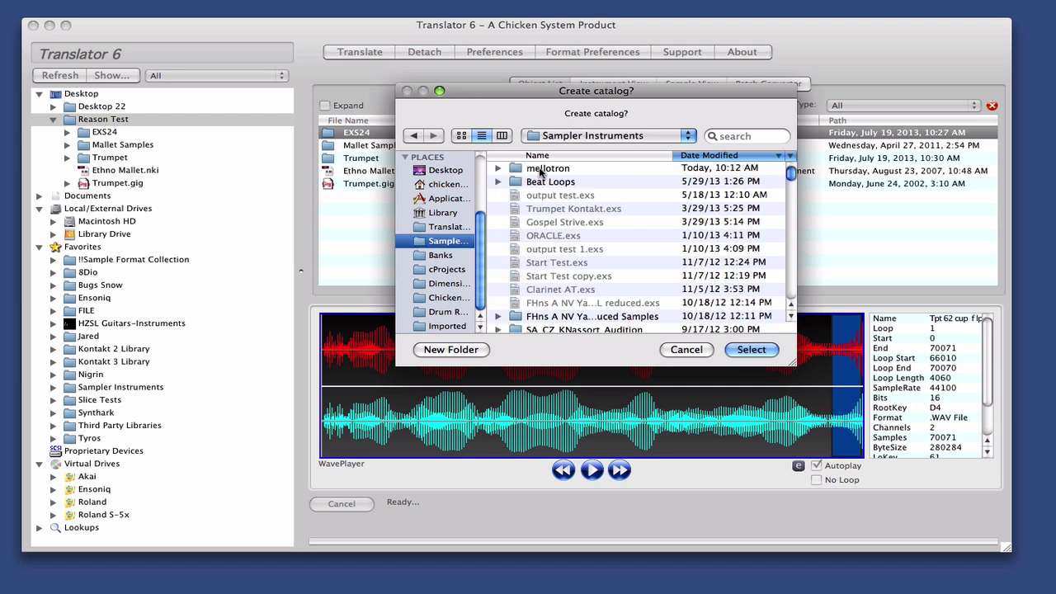
pyautogui.doubleClick(541, 168)
pyautogui.doubleClick(543, 182)
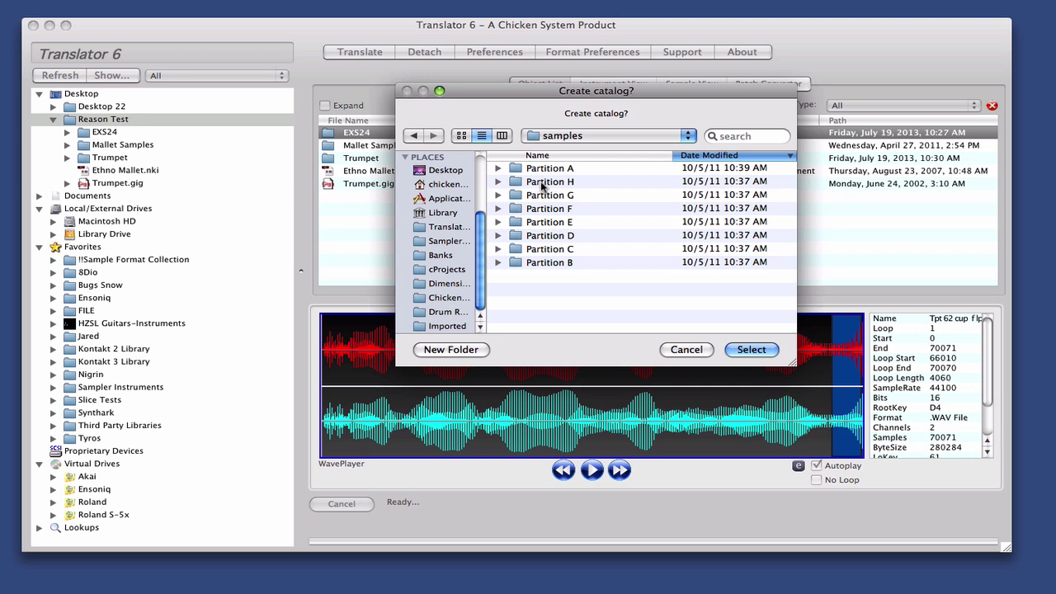
pyautogui.click(748, 350)
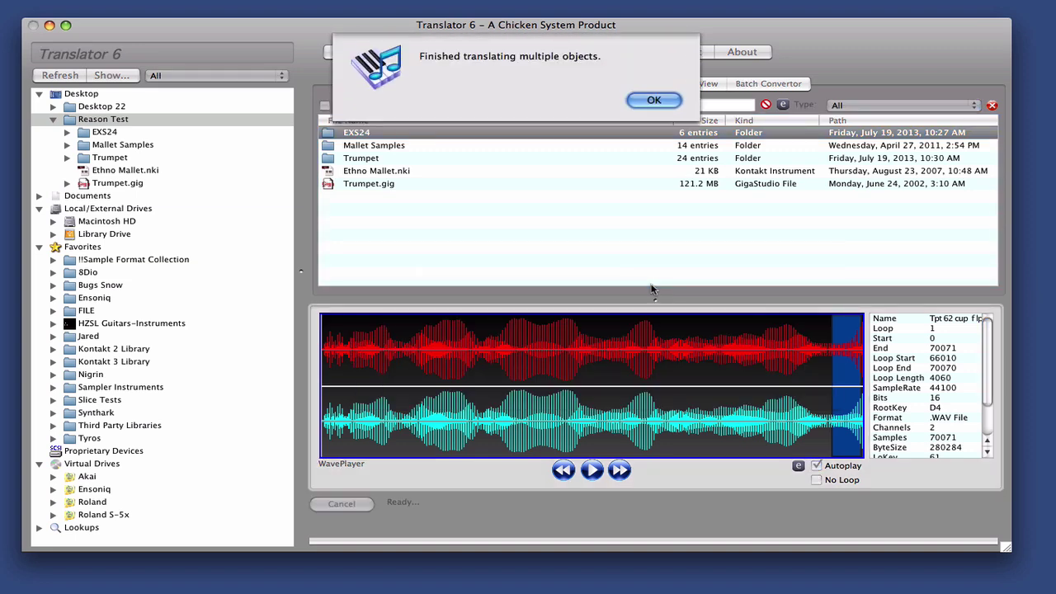
# - Dismiss the completion notice and load 8VOICE CHOIR.exs and its translated .sxt from the EXS24 folder
pyautogui.click(654, 100)
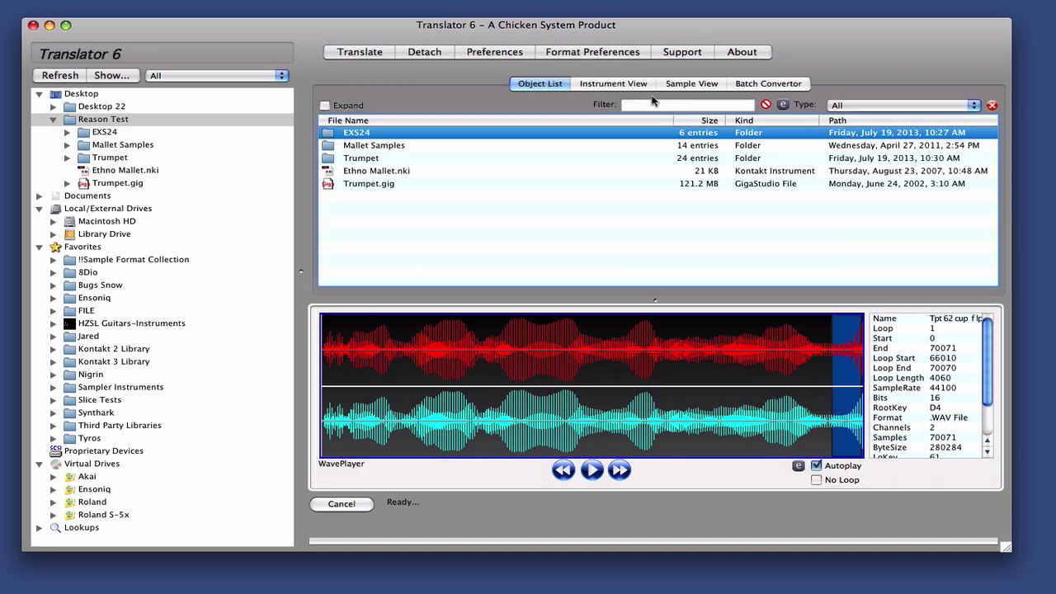
pyautogui.click(71, 136)
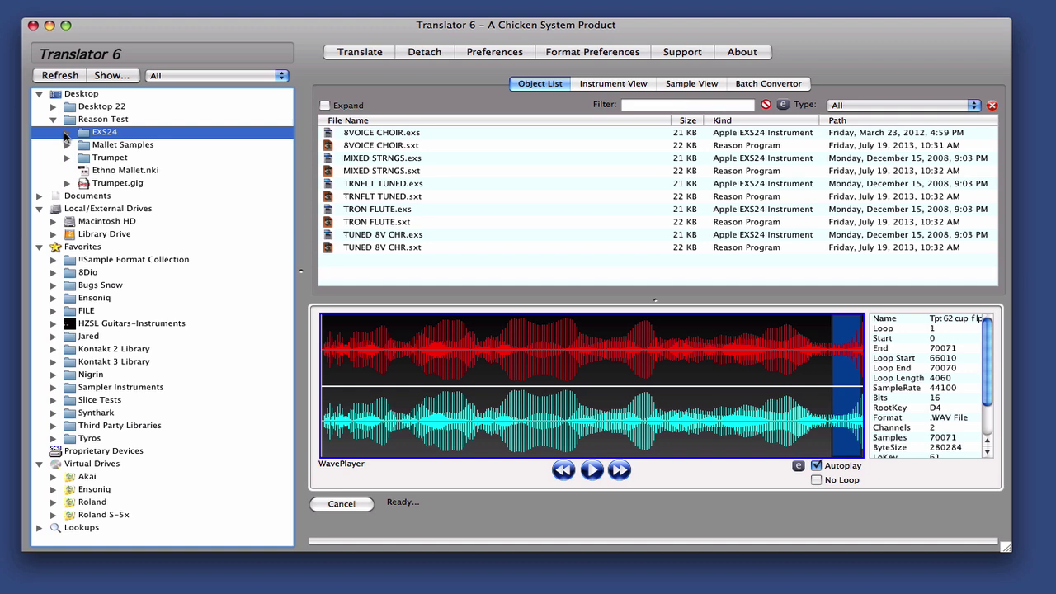
pyautogui.click(64, 132)
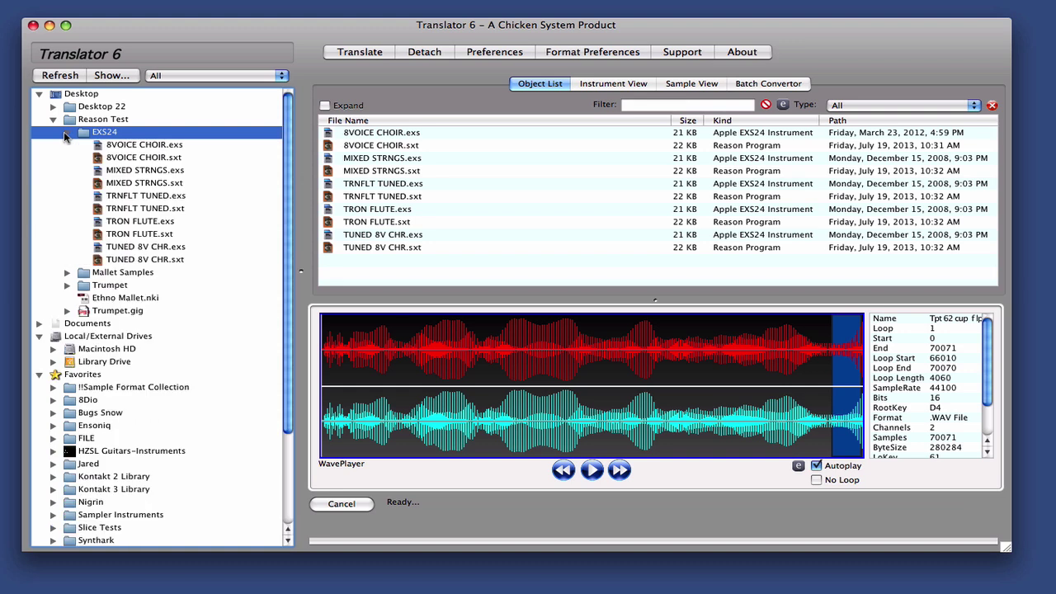
pyautogui.click(143, 145)
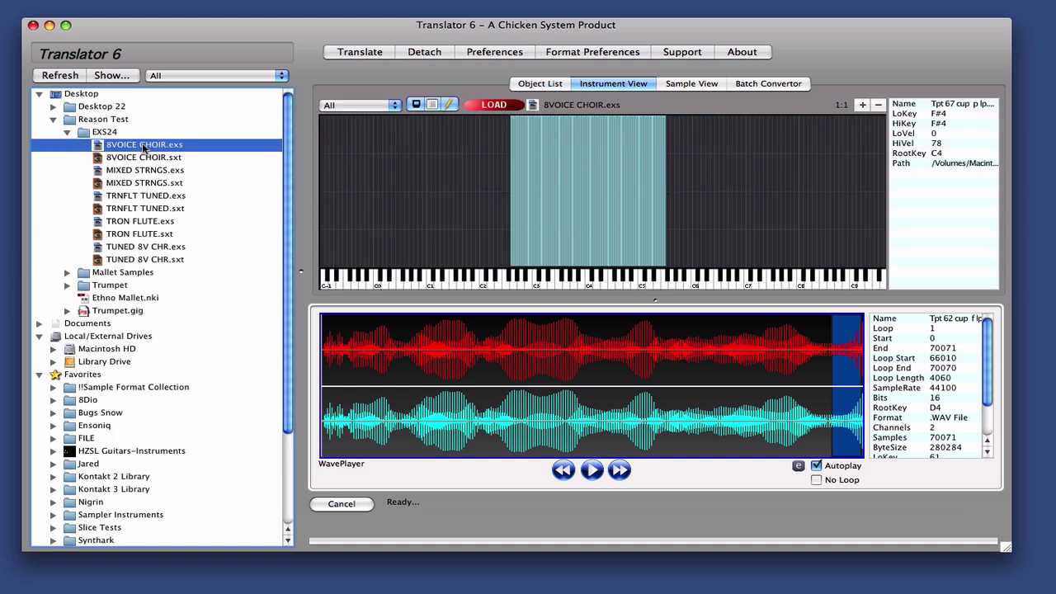
pyautogui.click(145, 157)
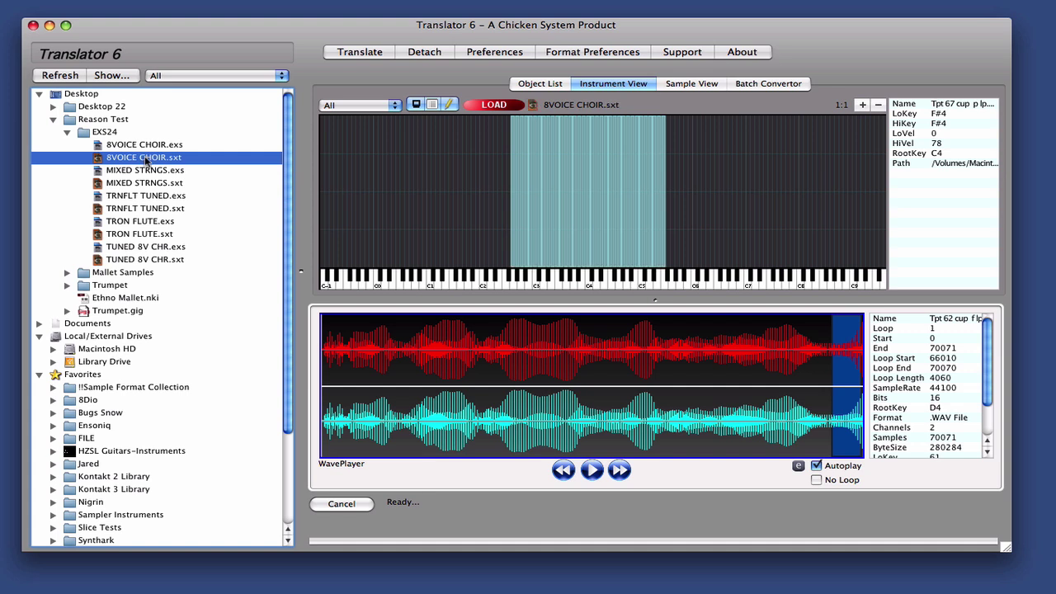
# - Play and stop one key zone of the translated choir, then list Reason Test's contents
pyautogui.click(549, 198)
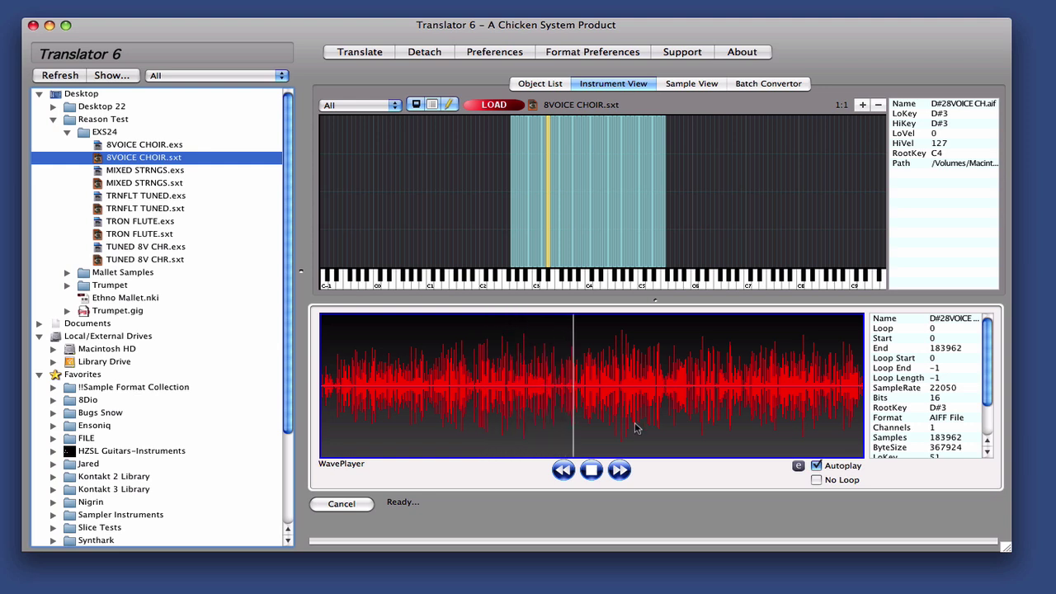
pyautogui.click(594, 470)
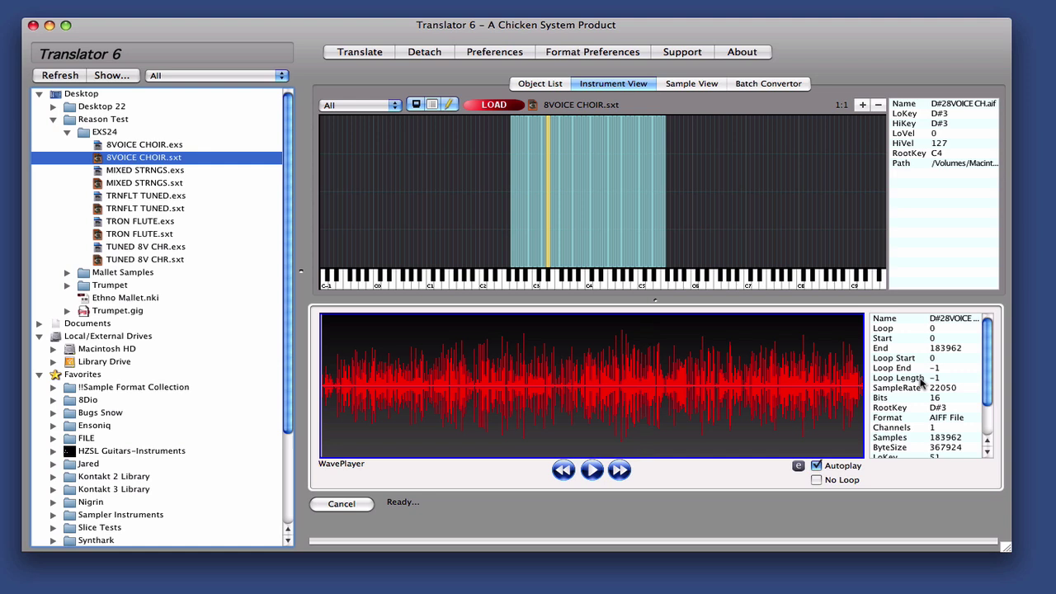
pyautogui.click(99, 120)
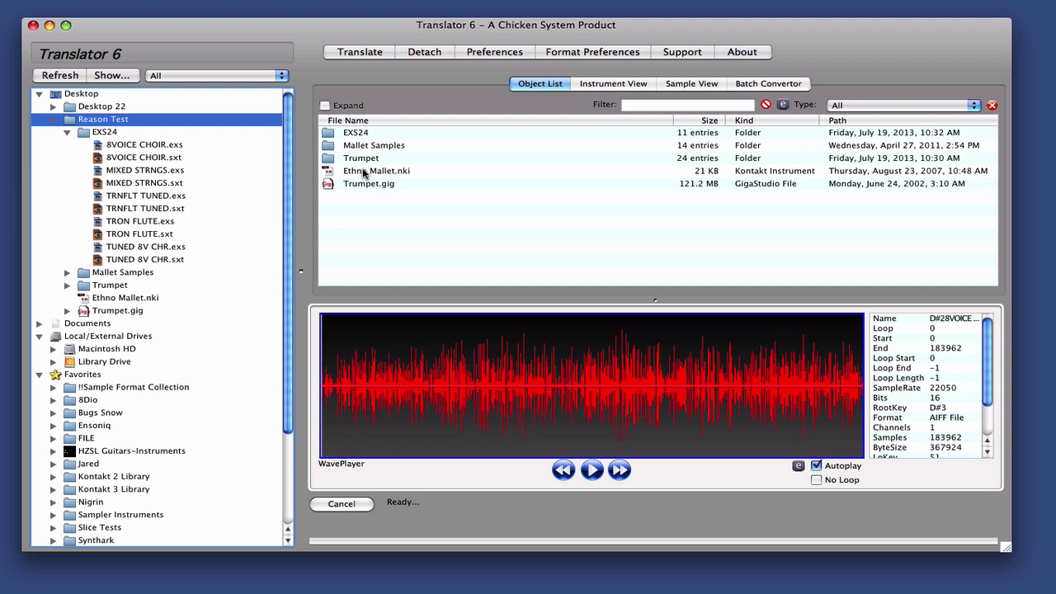
# - Check the Mallet Samples folder's contents, then return to the Reason Test folder
pyautogui.click(66, 135)
pyautogui.click(116, 146)
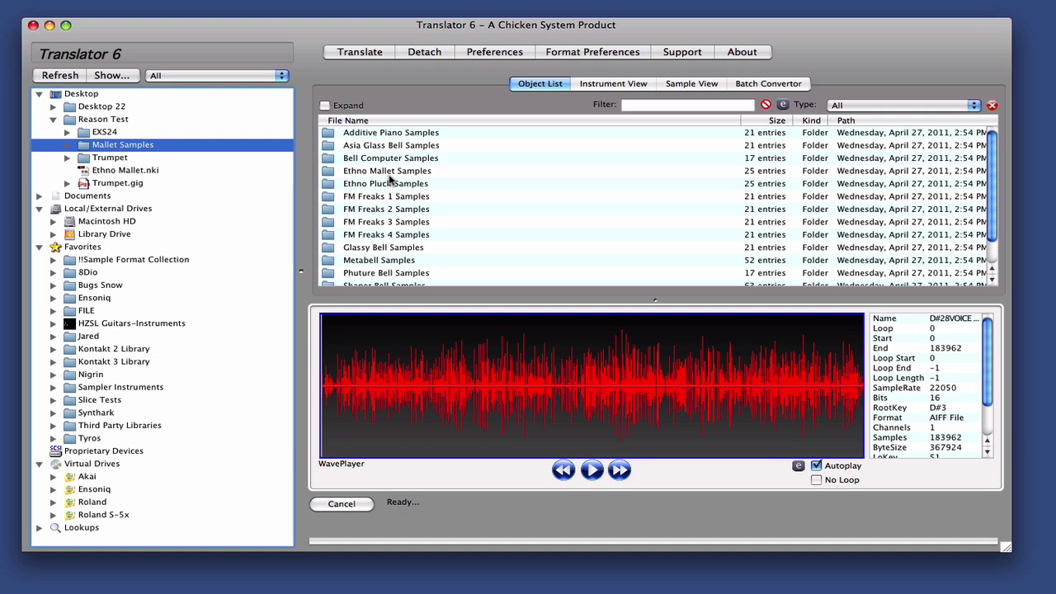
pyautogui.click(105, 122)
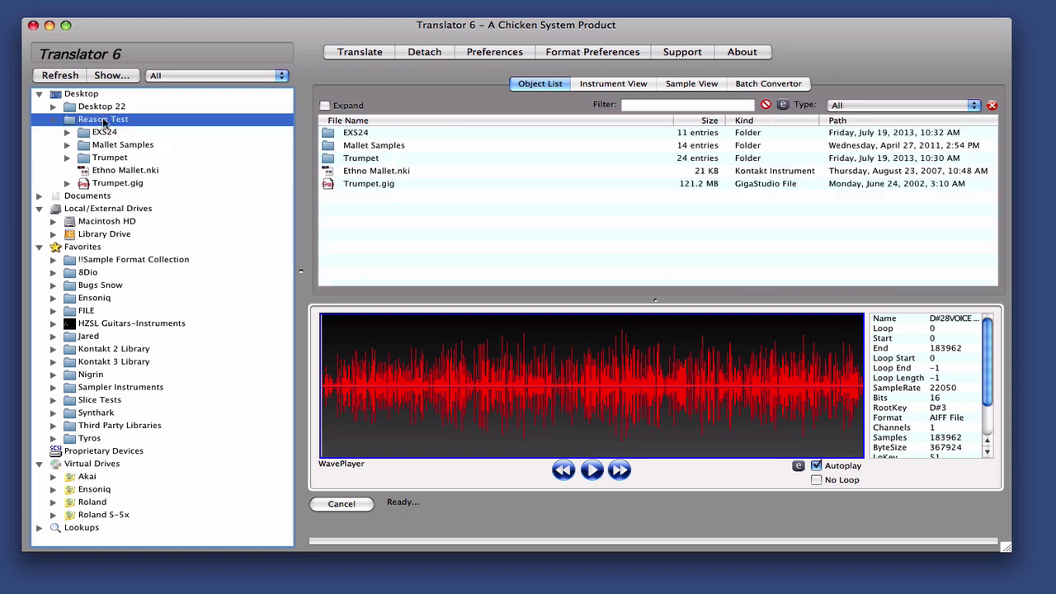
# - Translate Ethno Mallet.nki to a Reason NN-XT Program
pyautogui.click(379, 171)
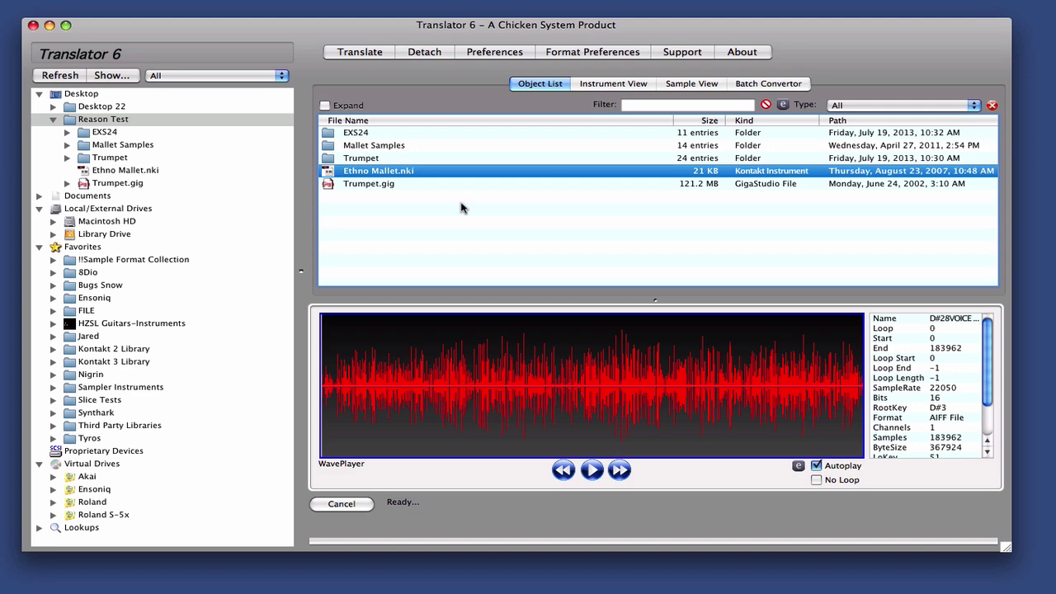
pyautogui.press('super+t')
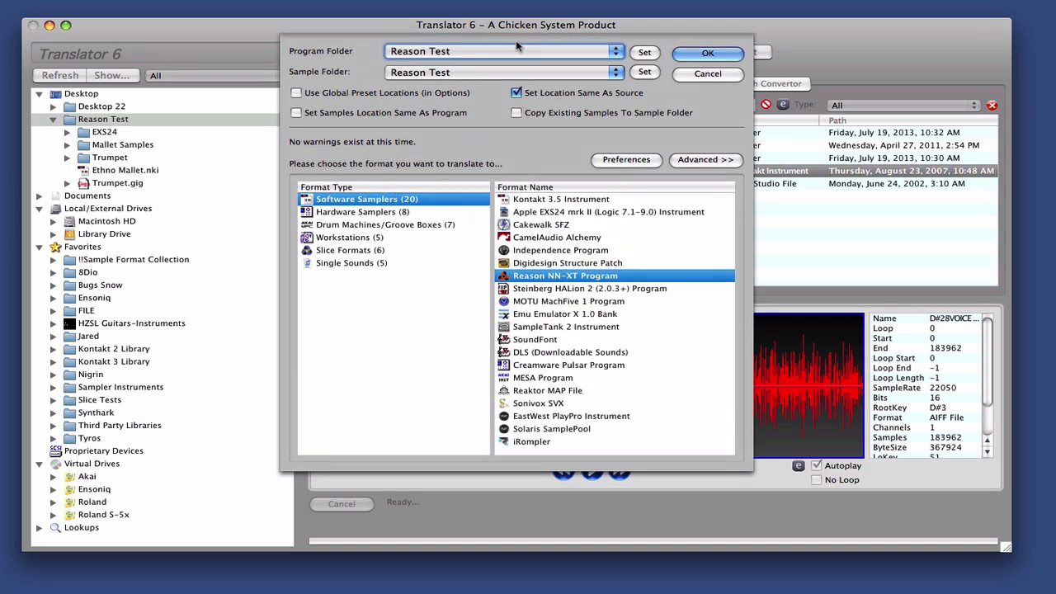
pyautogui.click(697, 161)
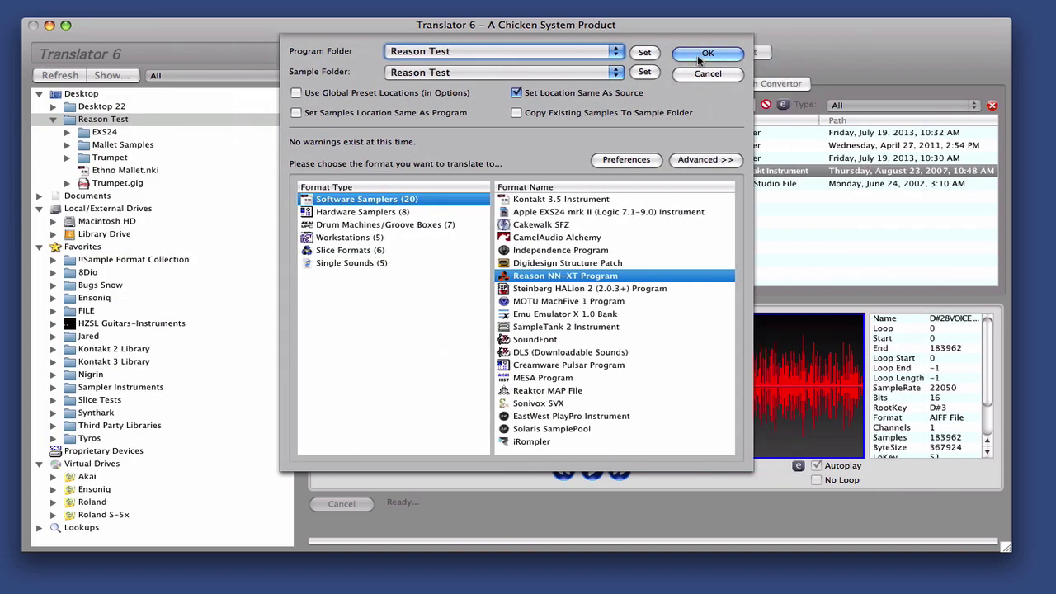
pyautogui.click(701, 53)
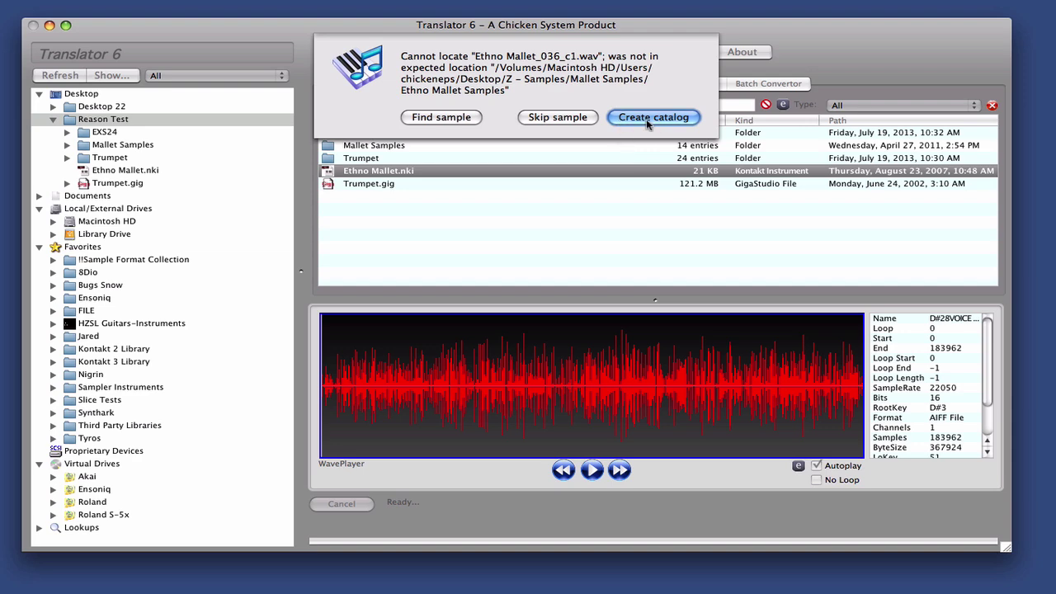
# - Create a catalog from the Mallet Samples folder to find the missing samples
pyautogui.click(647, 119)
pyautogui.click(564, 137)
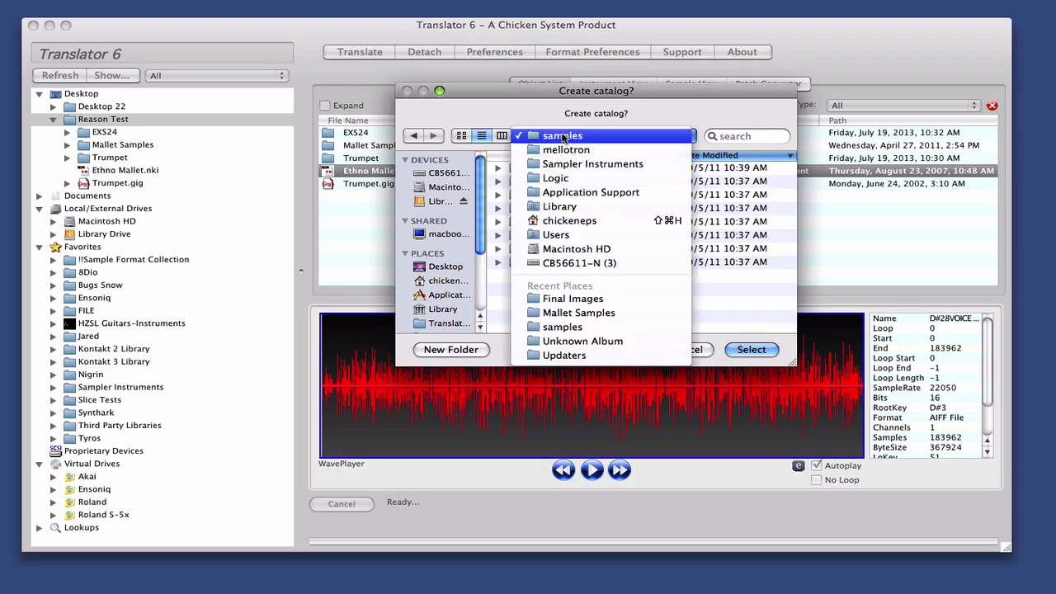
pyautogui.click(579, 313)
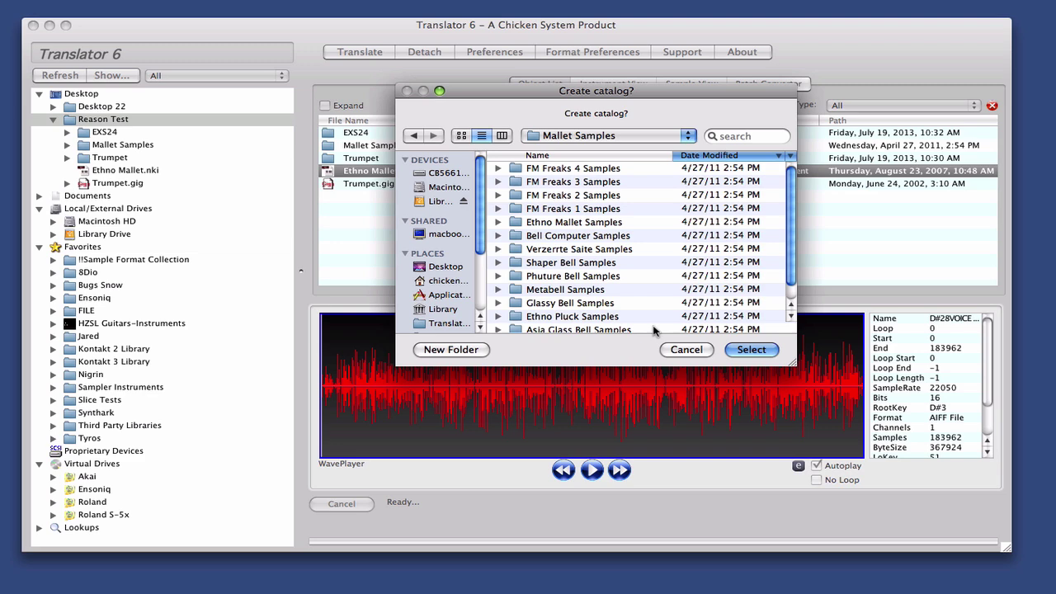
pyautogui.click(751, 349)
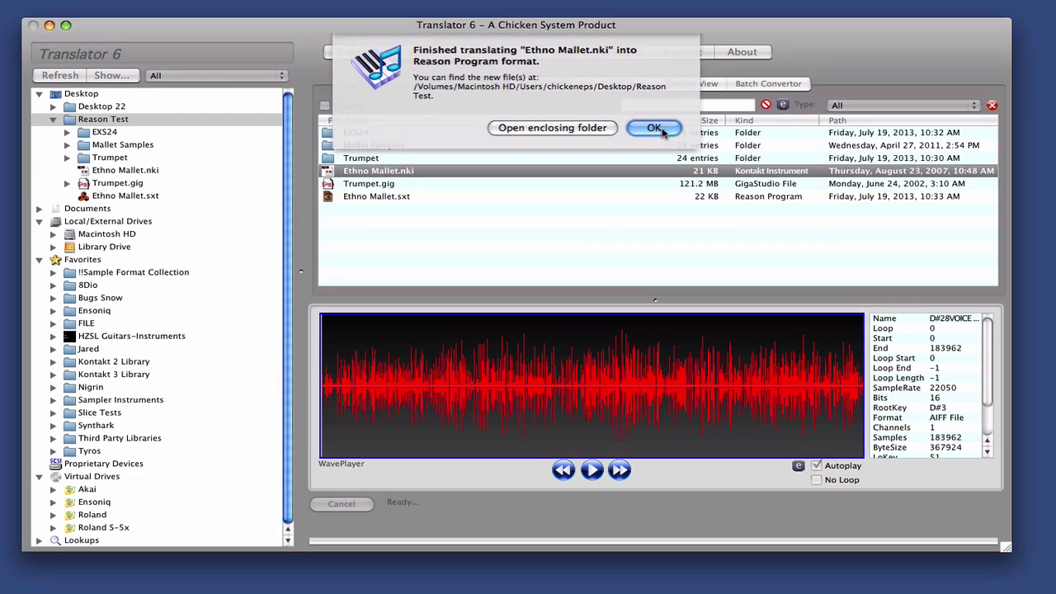
# - Open Ethno Mallet.sxt and audition its C4–D4, C5–D5 and C6–D6 zones
pyautogui.click(653, 128)
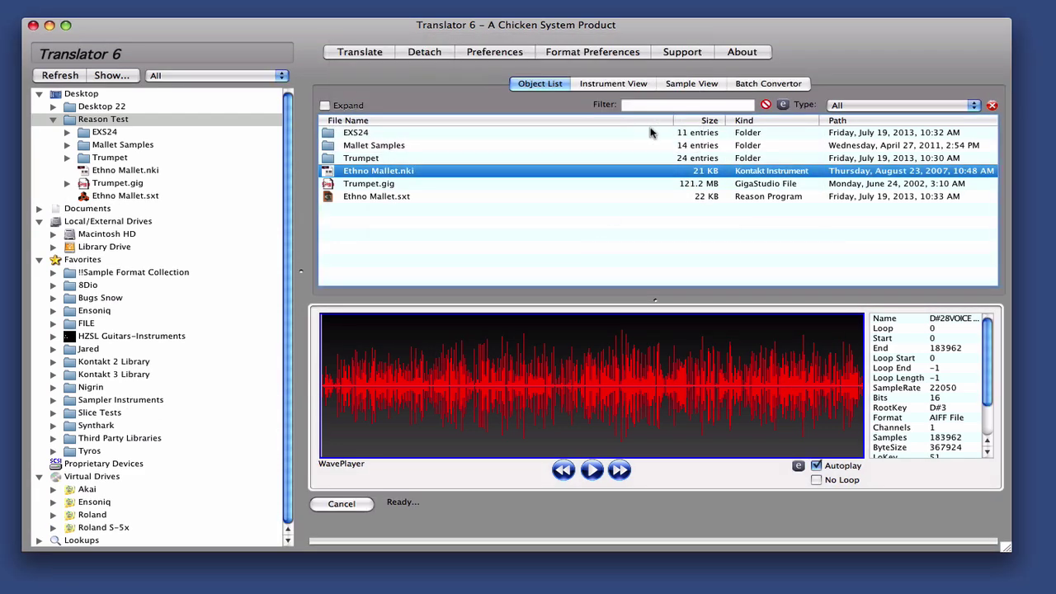
pyautogui.click(116, 197)
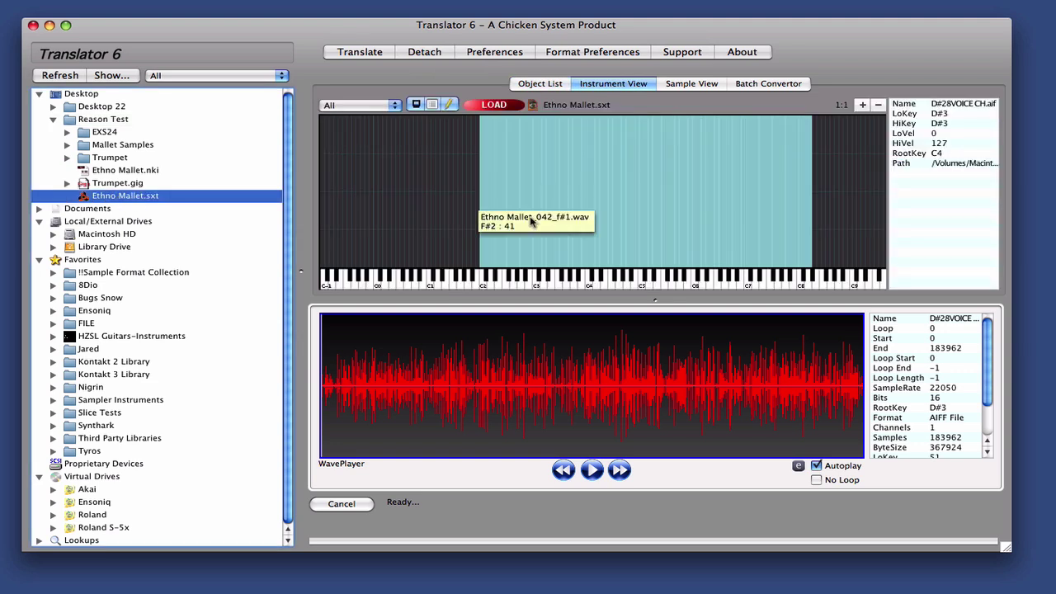
pyautogui.click(596, 206)
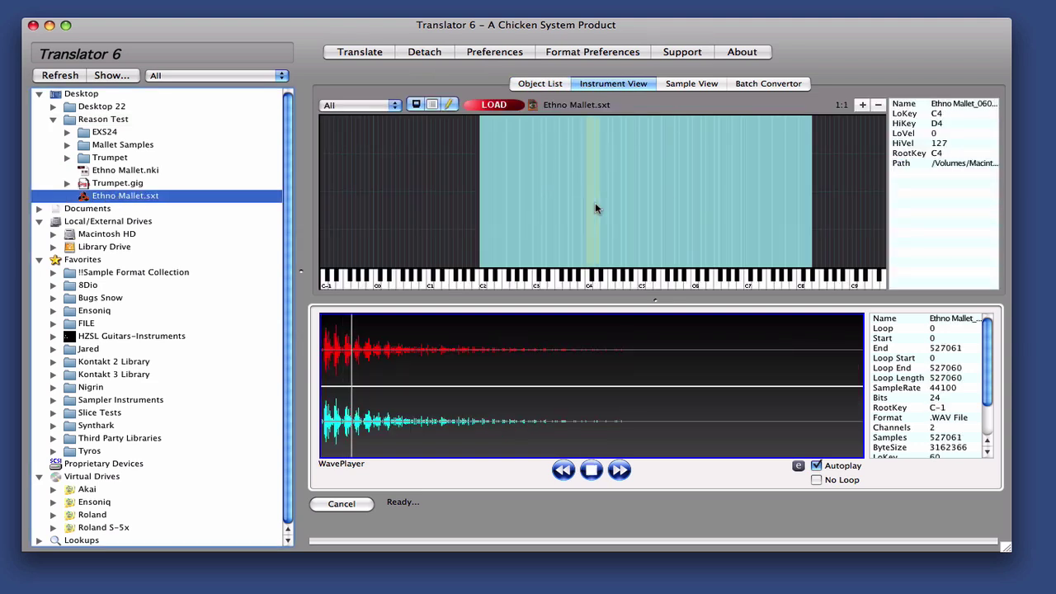
pyautogui.click(638, 213)
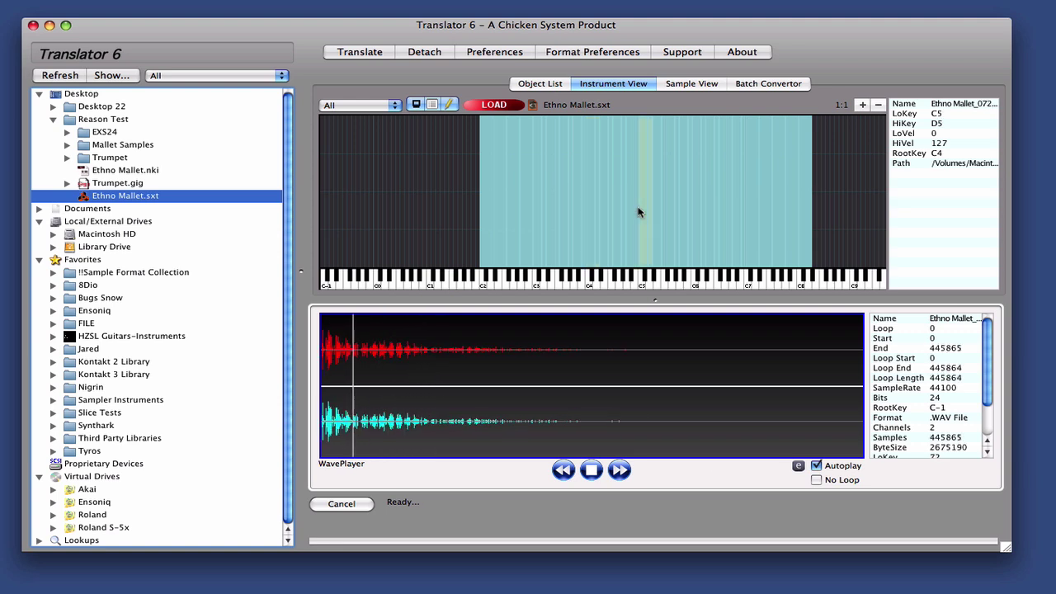
pyautogui.click(703, 216)
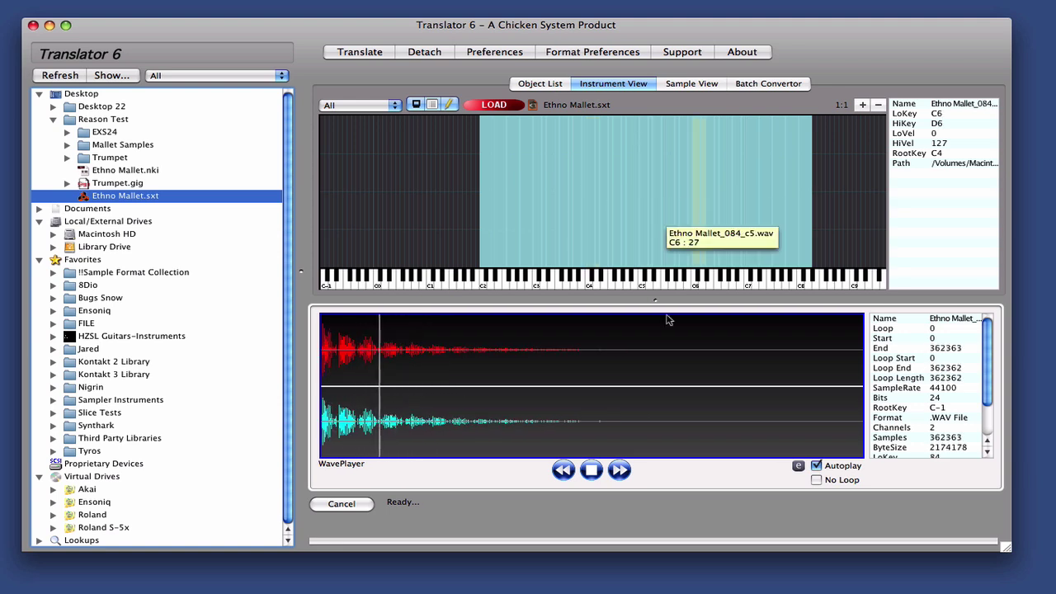
pyautogui.click(591, 470)
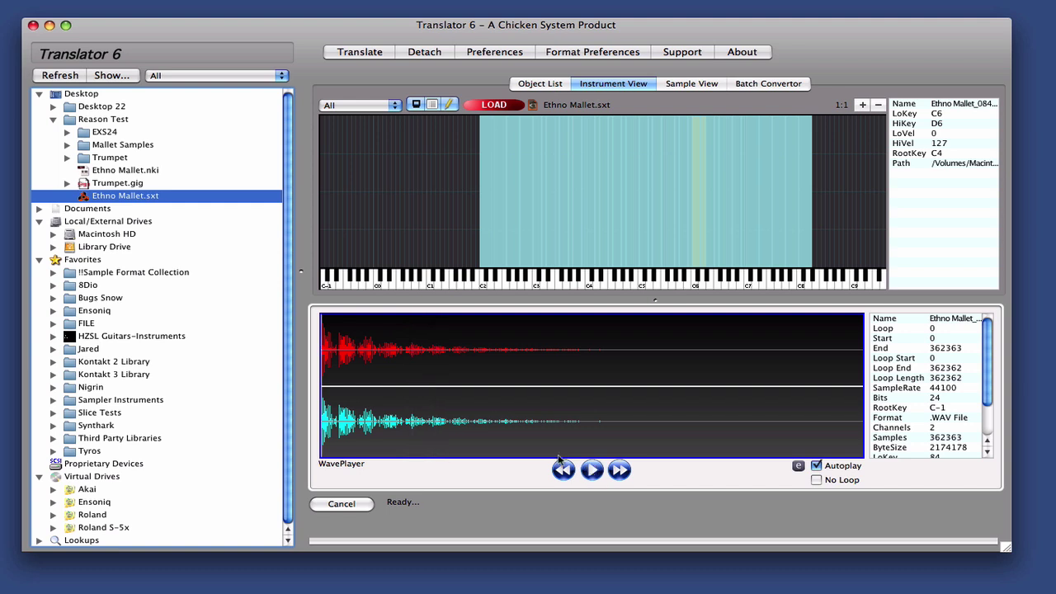
pyautogui.click(92, 118)
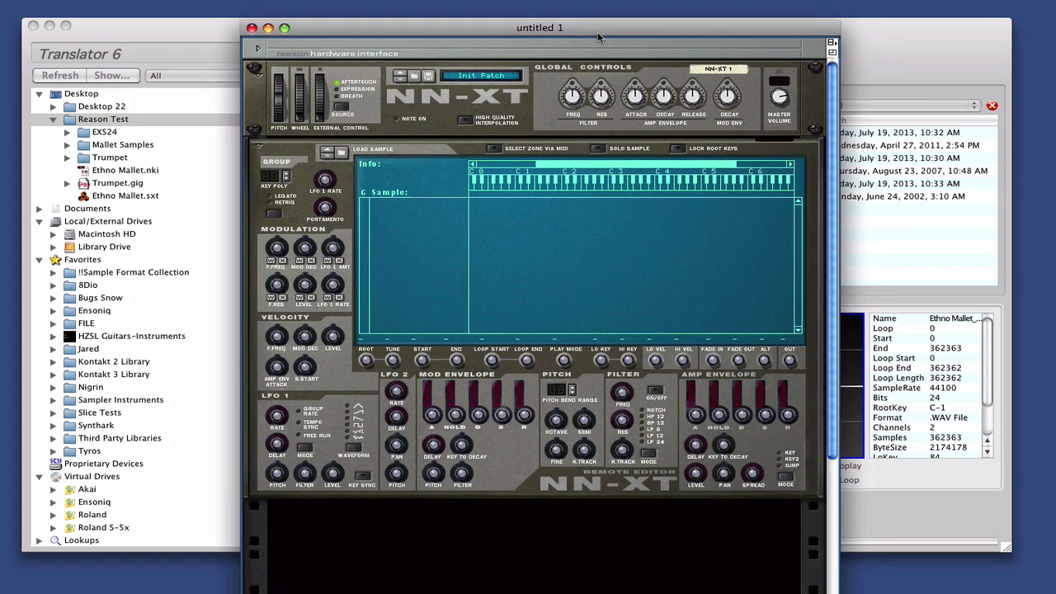
# - Load Ethno Mallet.sxt from Desktop > Reason Test into the NN-XT and inspect its zones
pyautogui.click(414, 78)
pyautogui.click(269, 235)
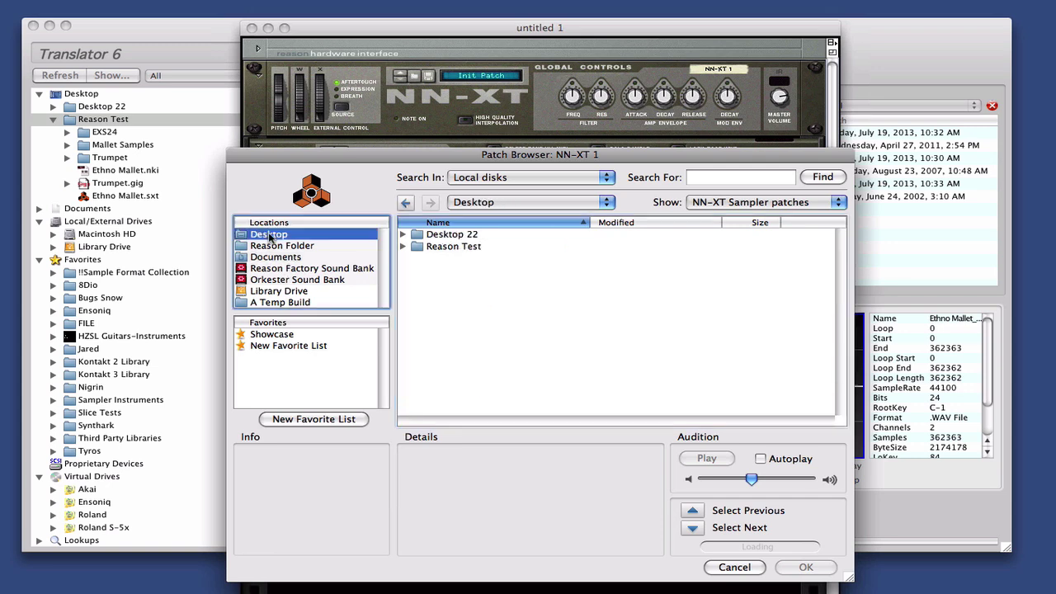
pyautogui.doubleClick(452, 247)
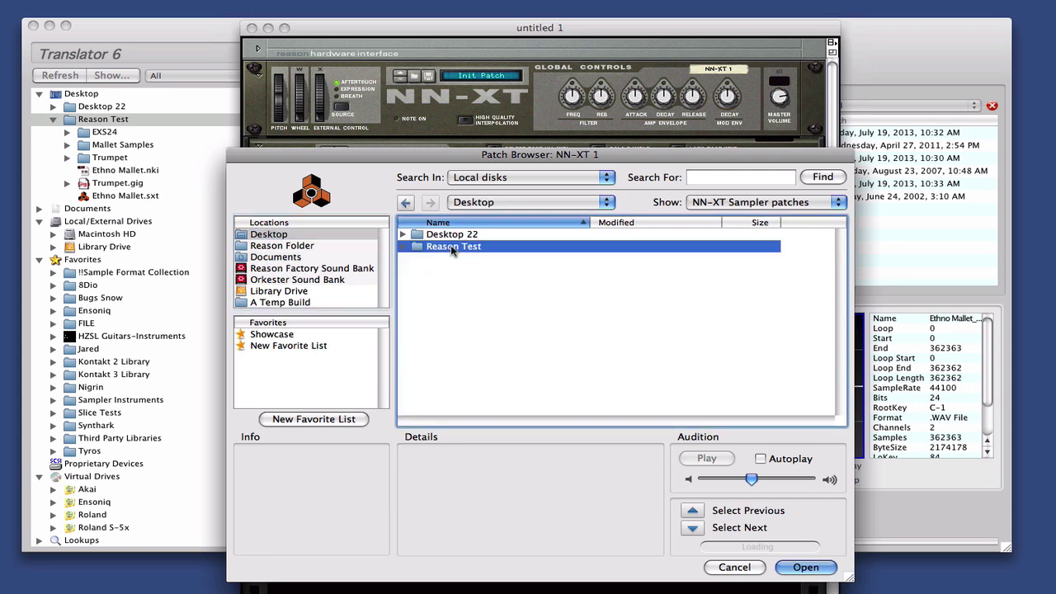
pyautogui.click(448, 236)
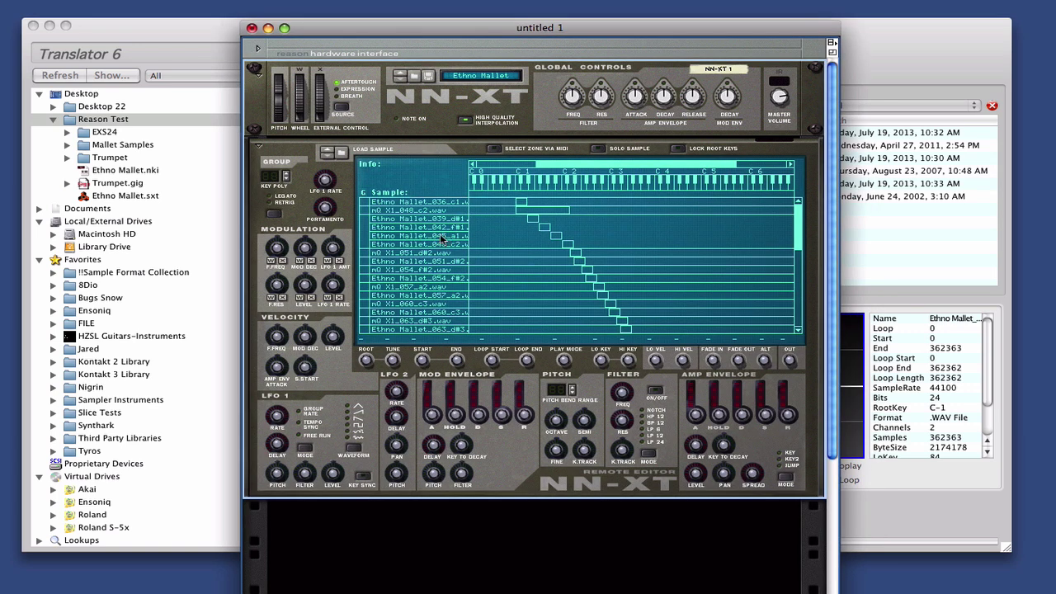
pyautogui.click(444, 235)
pyautogui.moveTo(799, 230); pyautogui.dragTo(805, 207)
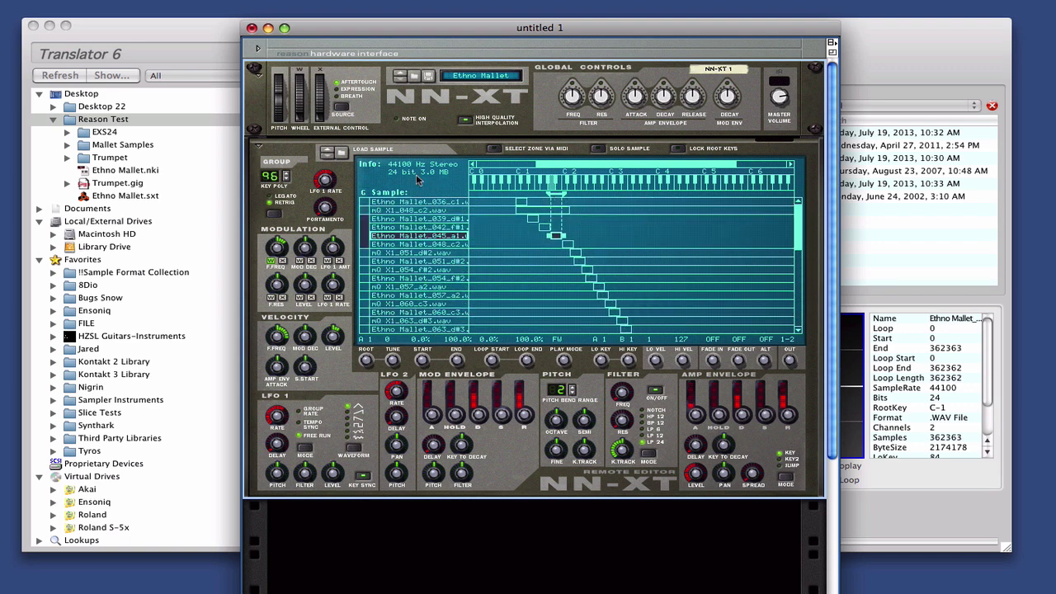
# - Load MIXED STRNGS.sxt from the EXS24 folder into the NN-XT
pyautogui.click(415, 77)
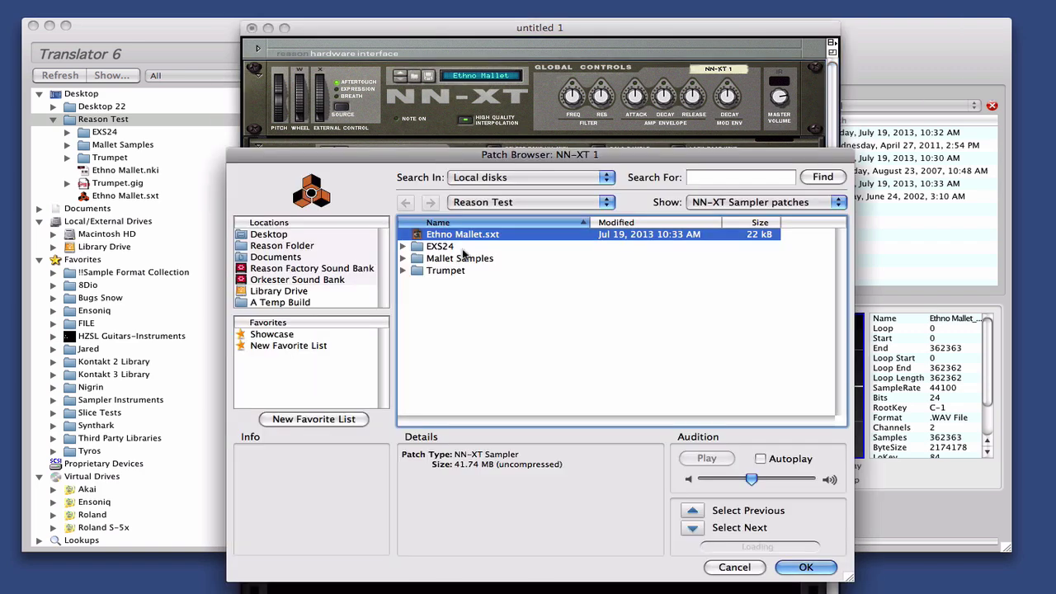
pyautogui.doubleClick(439, 251)
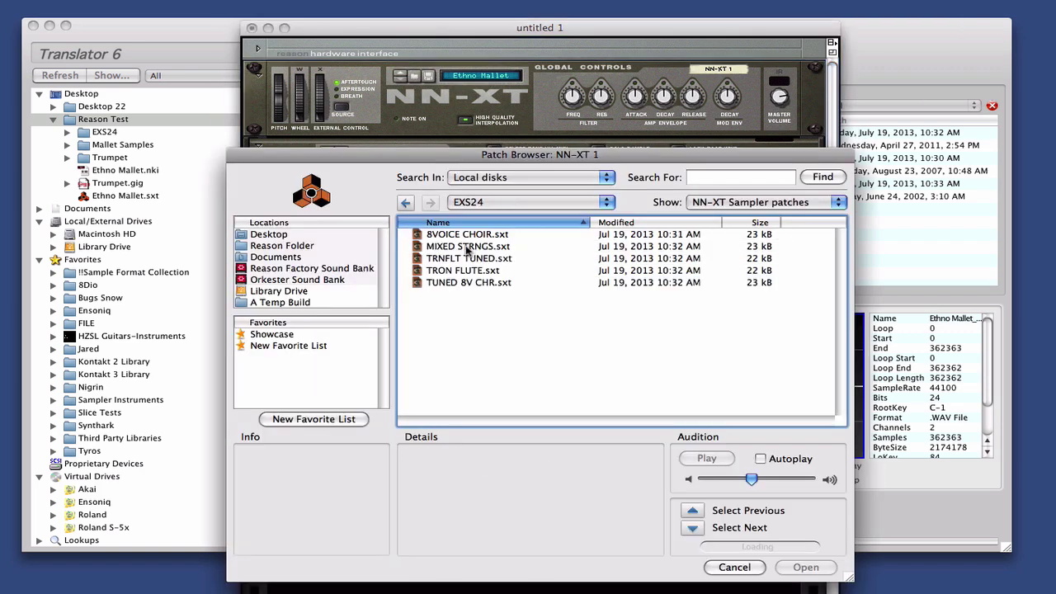
pyautogui.click(468, 250)
pyautogui.doubleClick(467, 247)
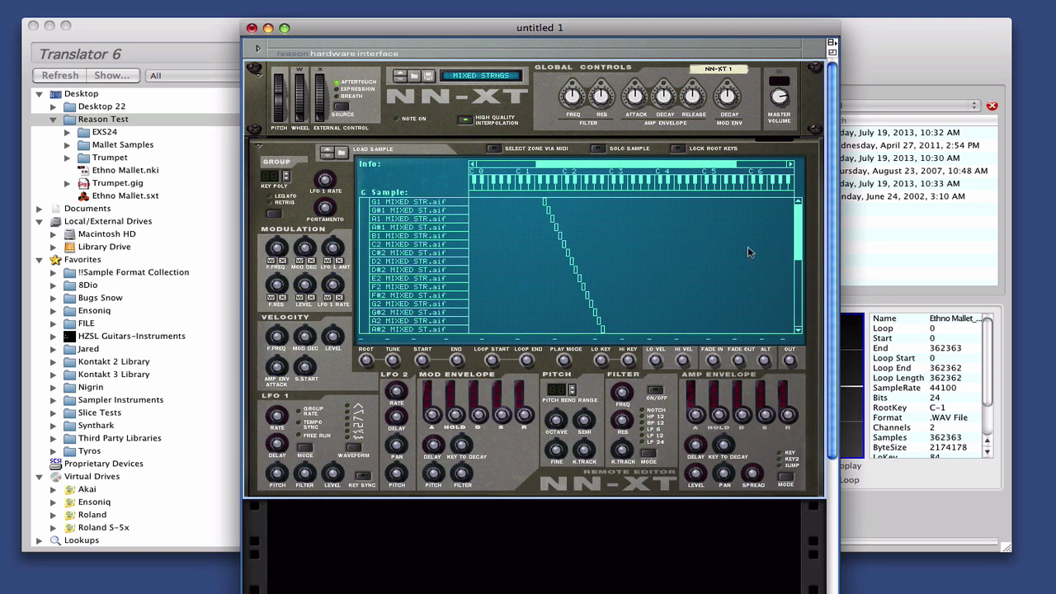
pyautogui.moveTo(800, 236)
pyautogui.mouseDown()
pyautogui.moveTo(807, 258)
pyautogui.moveTo(810, 226)
pyautogui.mouseUp()
# - Load Trpt Cup Fp.sxt from Reason Test > Trumpet into the NN-XT
pyautogui.click(415, 77)
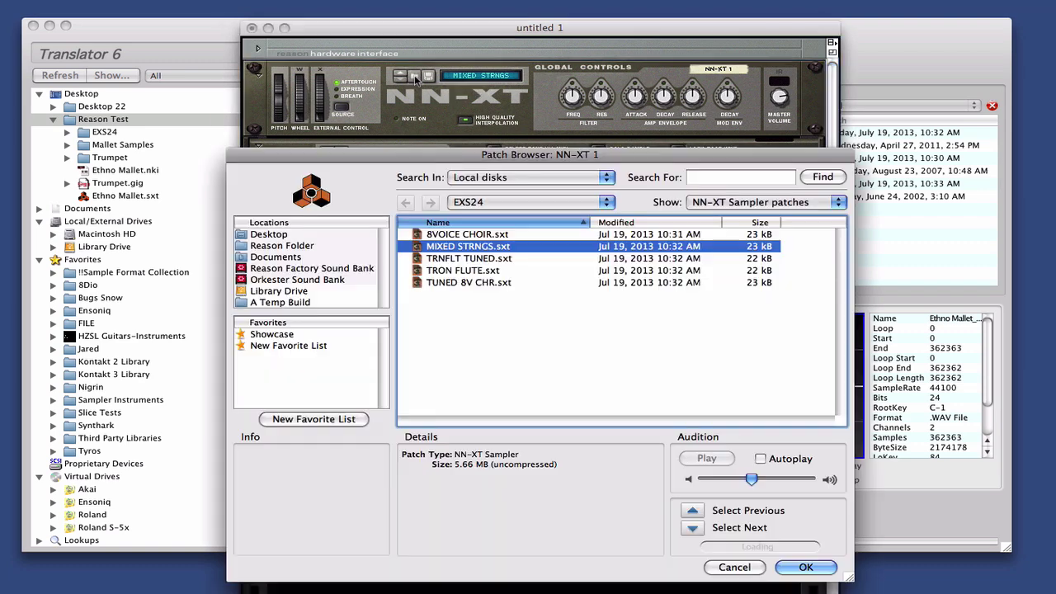
pyautogui.click(483, 205)
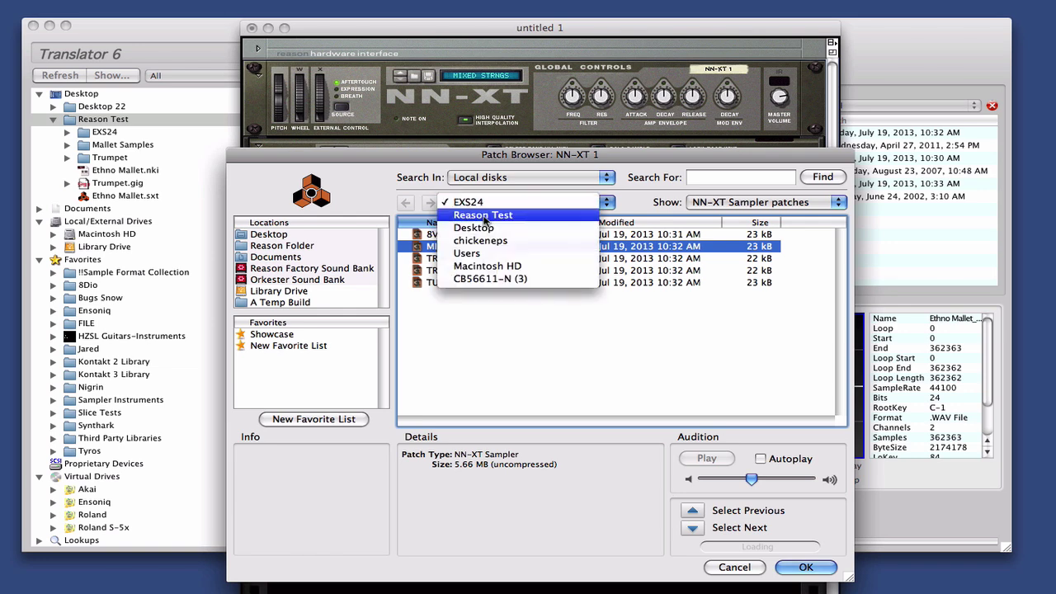
pyautogui.click(483, 217)
pyautogui.doubleClick(457, 272)
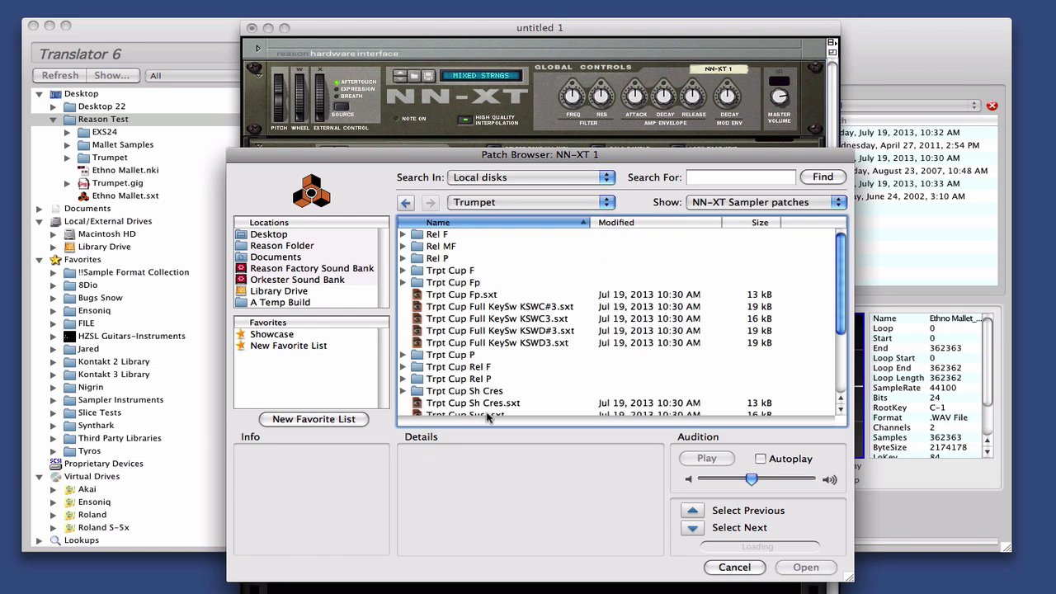
pyautogui.doubleClick(455, 297)
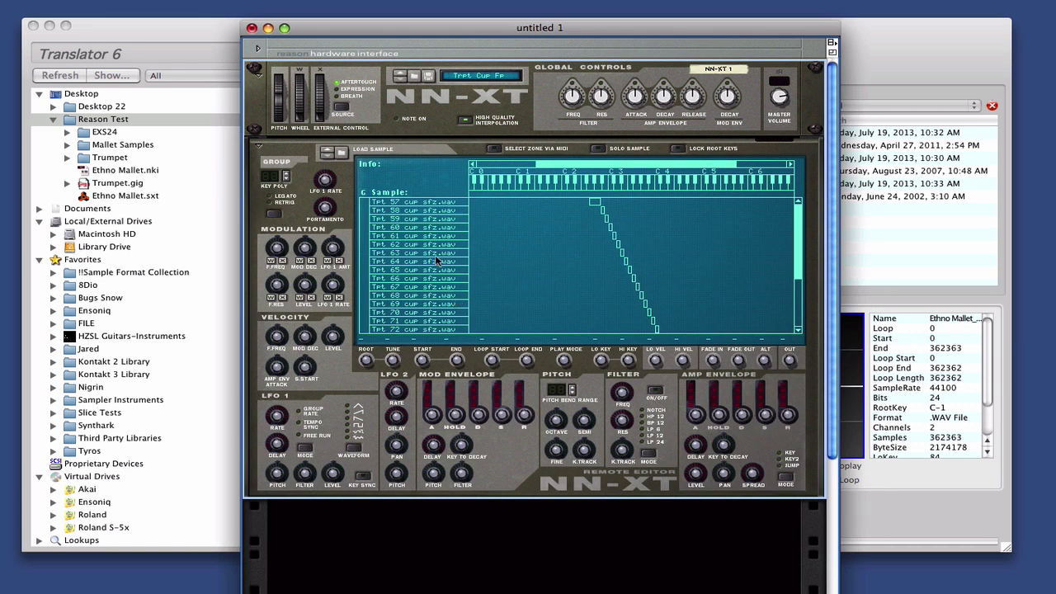
pyautogui.click(437, 256)
pyautogui.click(427, 295)
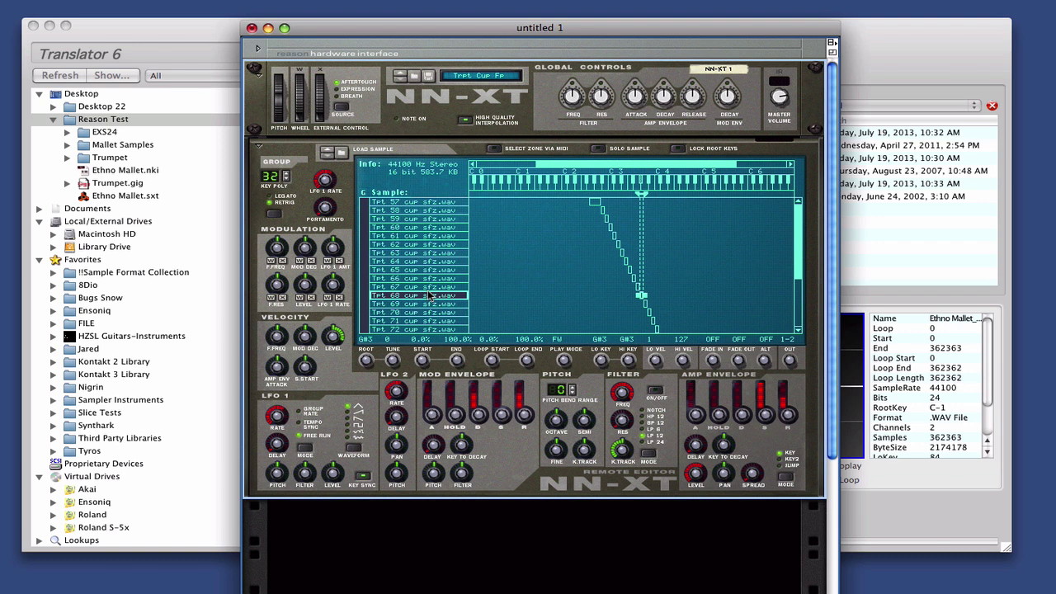